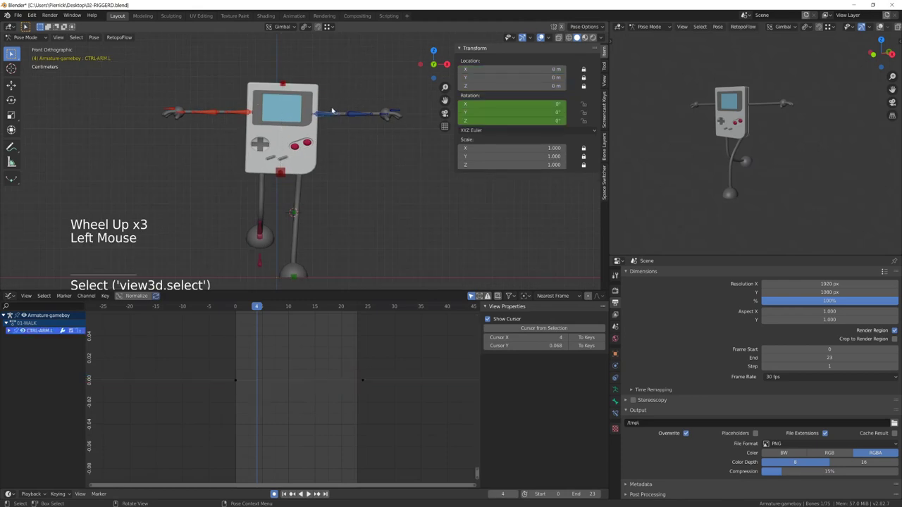
- Rotate the CTRL-ARM.L bone down by about 77.5° at frame 4 in the front view
key("KP_1")
key("r")
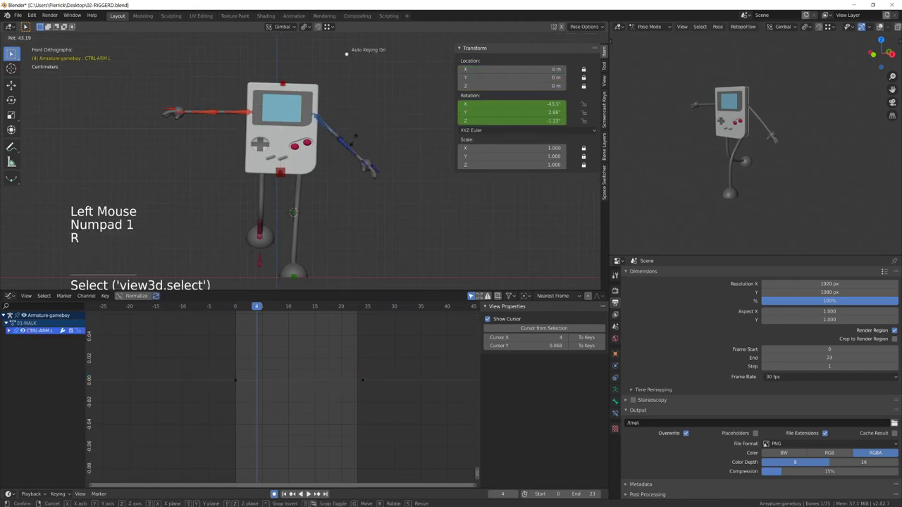
left_click(338, 166)
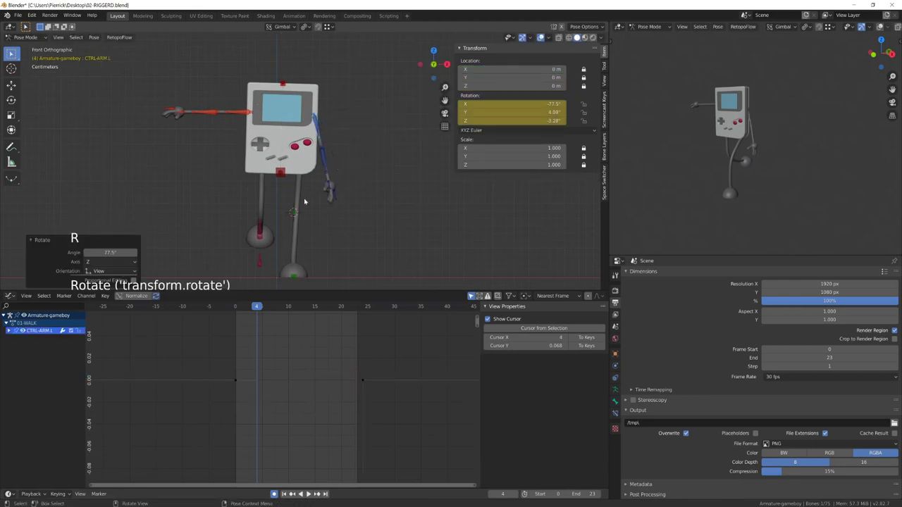
- Set the interpolation of all the arm's keyframes in the graph to Bezier
scroll(308, 206, "down", 4)
middle_click_drag(298, 403, 310, 458, "ctrl")
key("a")
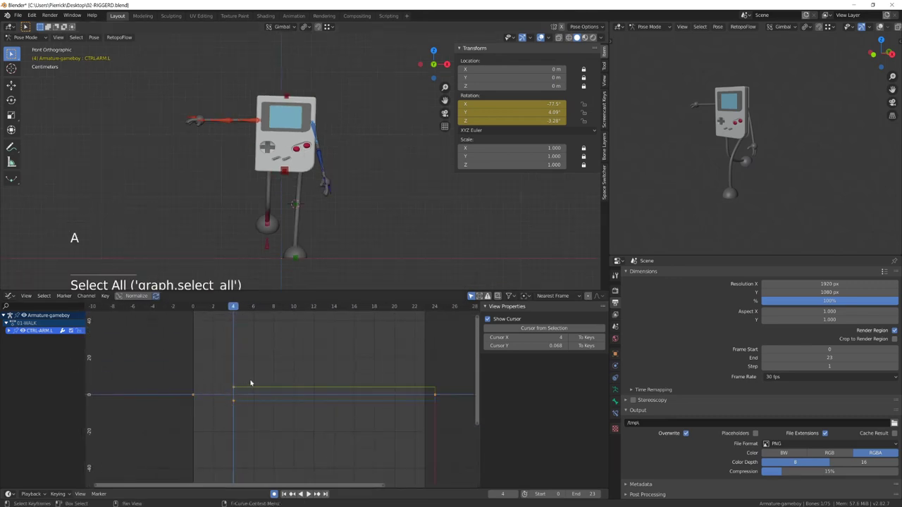
scroll(250, 382, "down", 4)
middle_click_drag(250, 382, 287, 401, "ctrl")
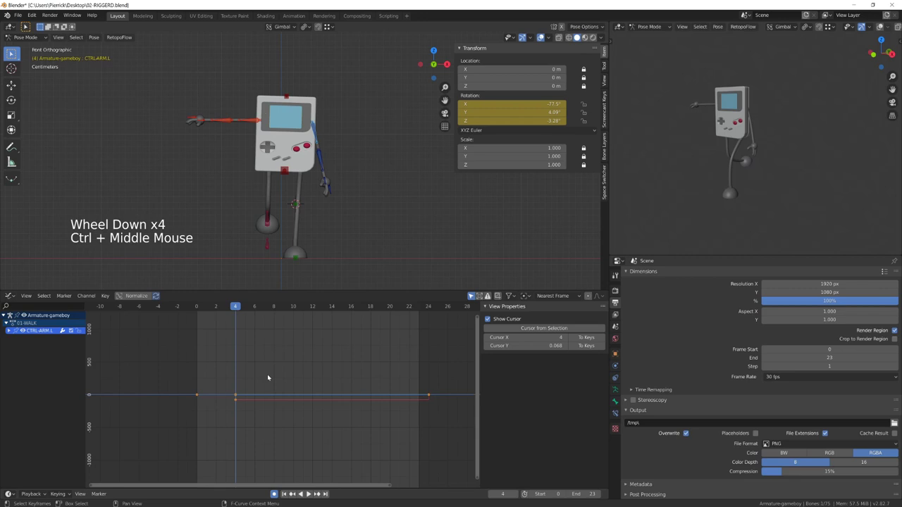
key("t")
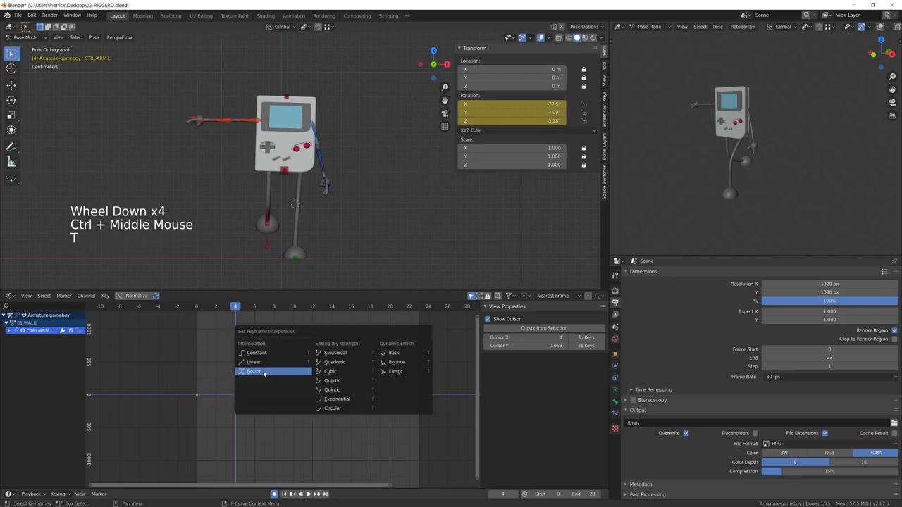
left_click(263, 370)
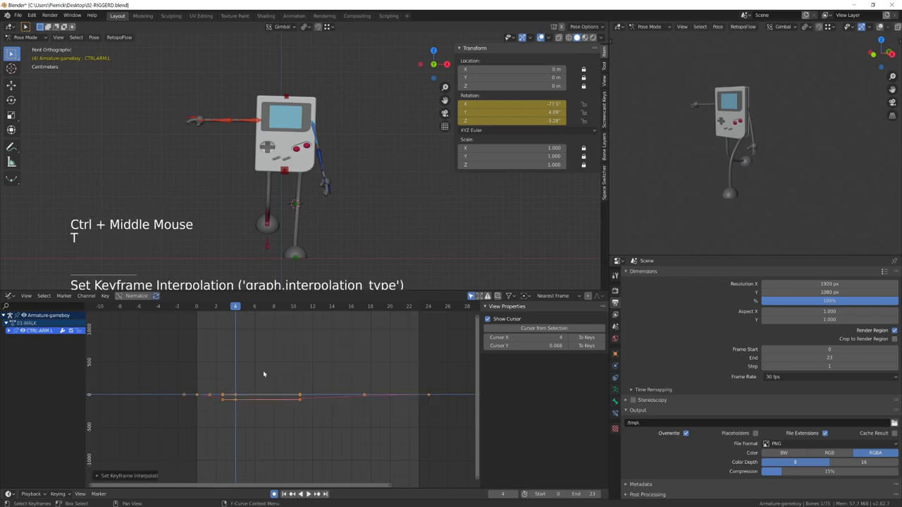
- Move the X rotation keyframe at frame 4 to frame 0 and duplicate it to frame 24
left_click(236, 401)
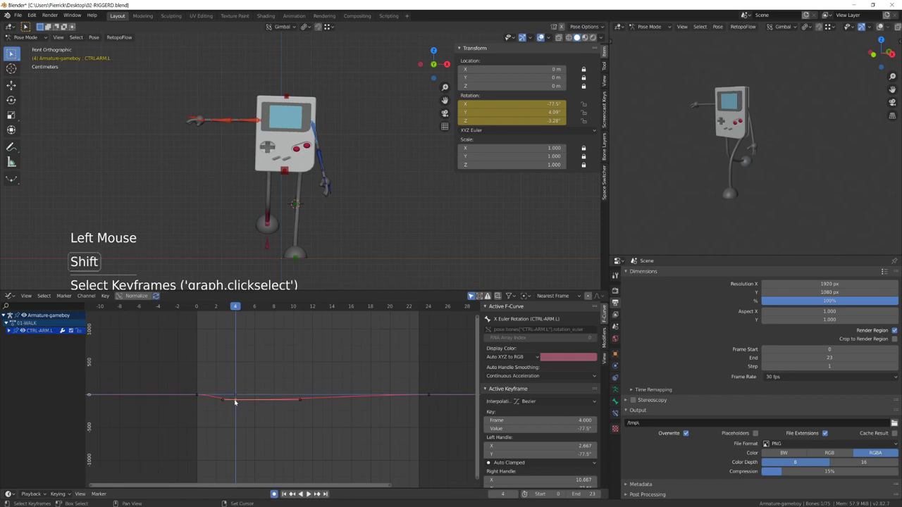
key("g")
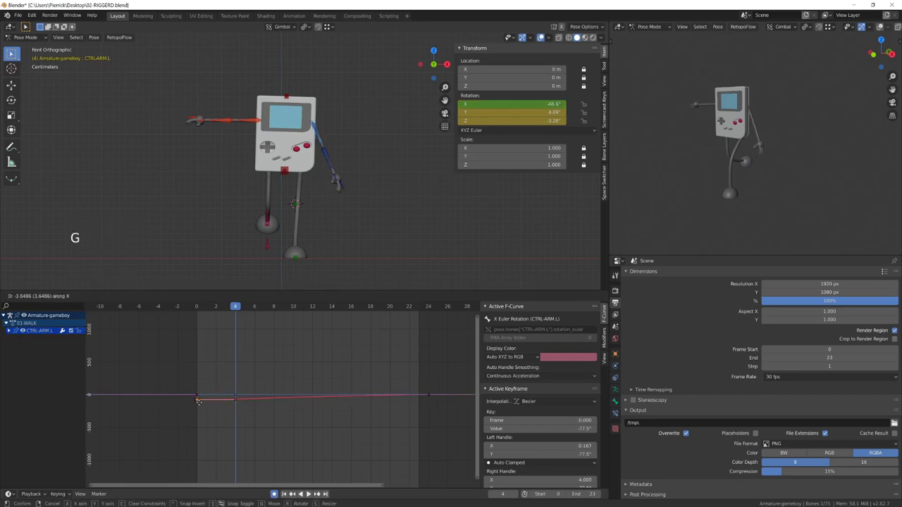
left_click(198, 402)
key("shift+d")
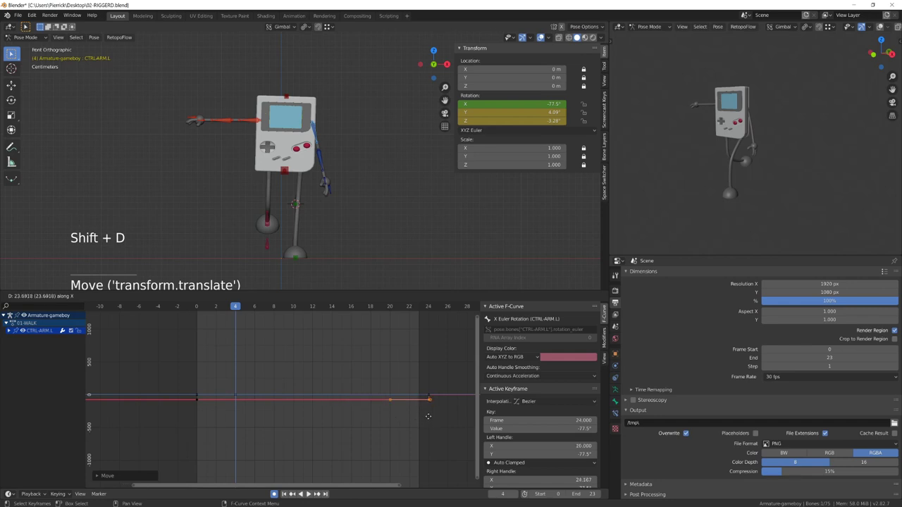
left_click(427, 417)
- Go to frame 3, expand the CTRL-ARM.L channels and select the Y Euler Rotation curve
key("space")
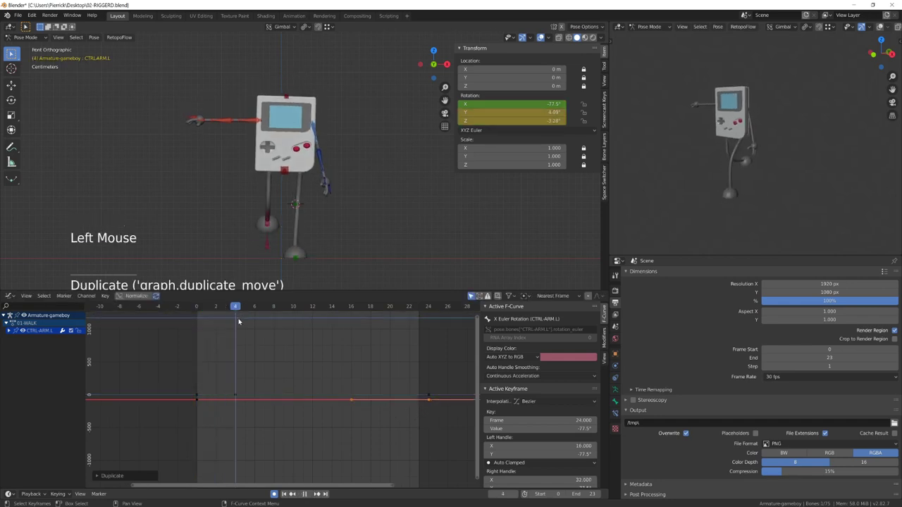
left_click(226, 306)
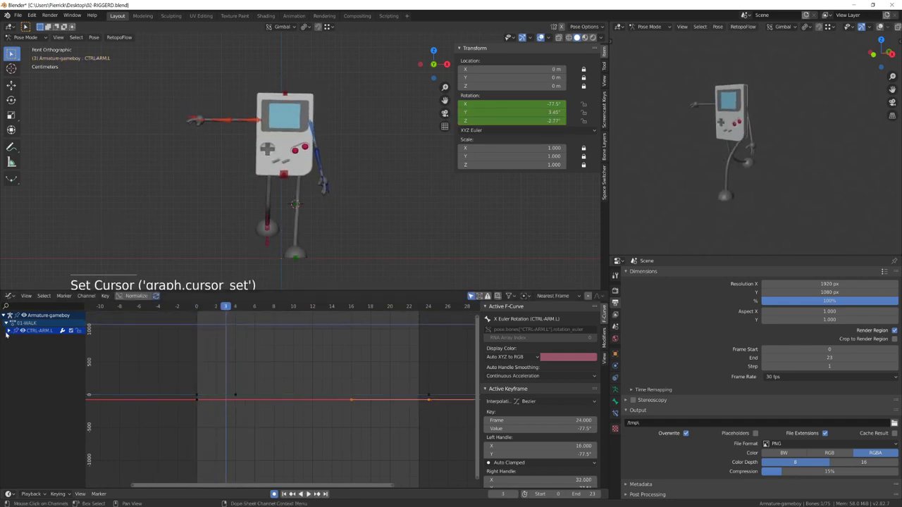
left_click(9, 331)
left_click(28, 347)
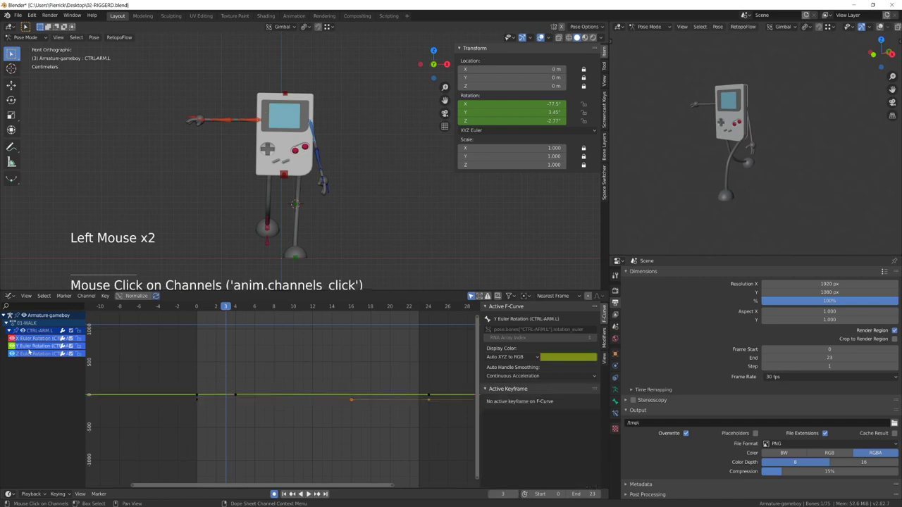
- Try moving the Y rotation keyframe at frame 4 to preview the arm's swing in the side view
left_click(234, 396)
key("g")
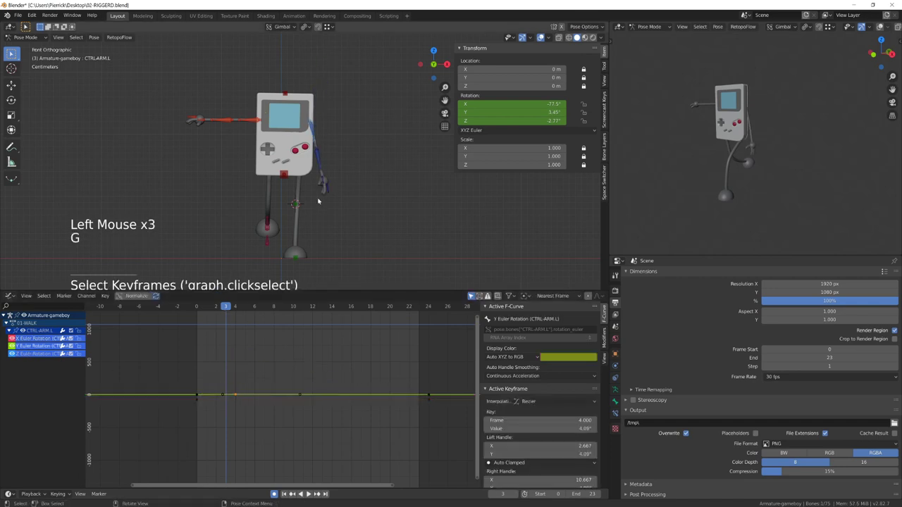
key("KP_3")
key("g")
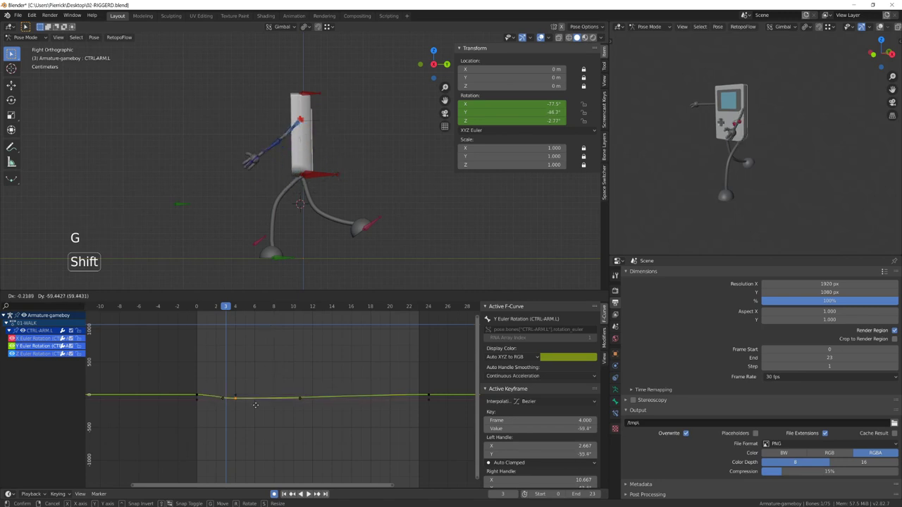
left_click(255, 358)
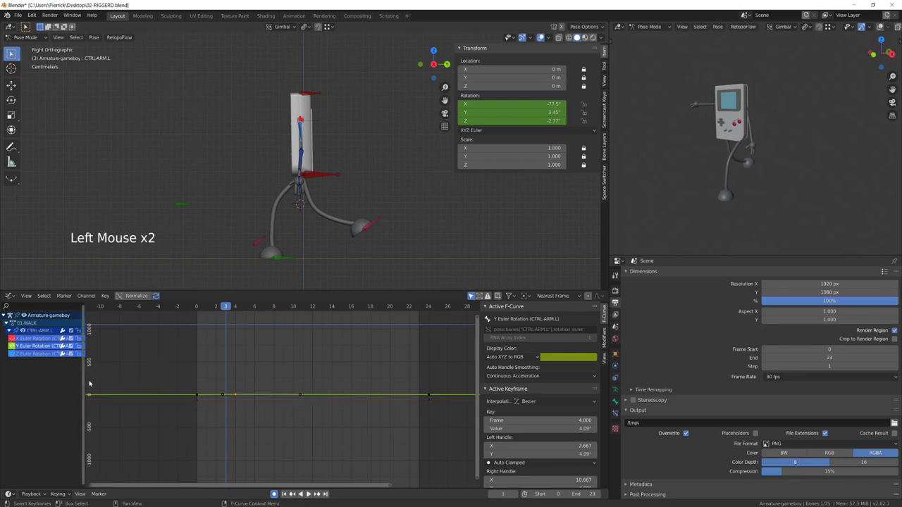
- Go to frame 2 and move the Y rotation keyframe from frame 4 to frame 2 at about 14°
middle_click_drag(90, 393, 226, 336, "ctrl")
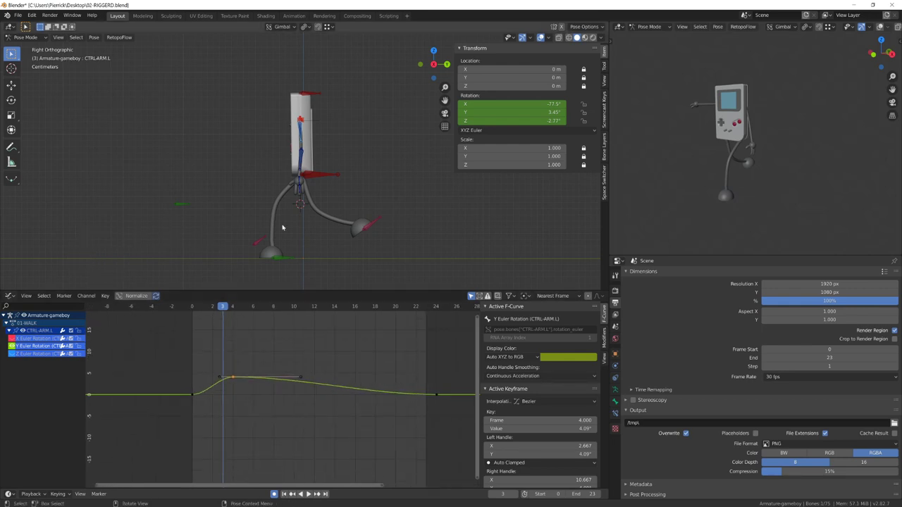
middle_click_drag(206, 285, 256, 220)
left_click(205, 310)
left_click_drag(205, 310, 210, 344)
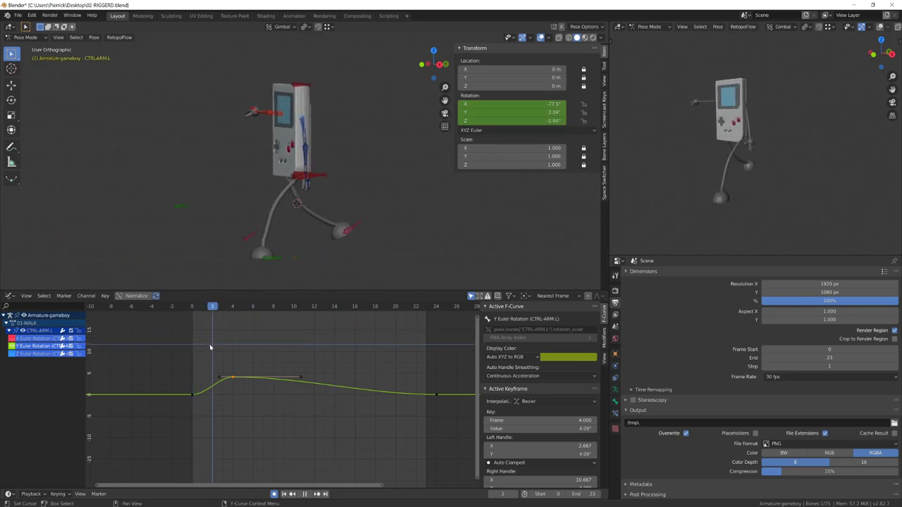
left_click(227, 374)
left_click_drag(228, 375, 241, 384)
key("g")
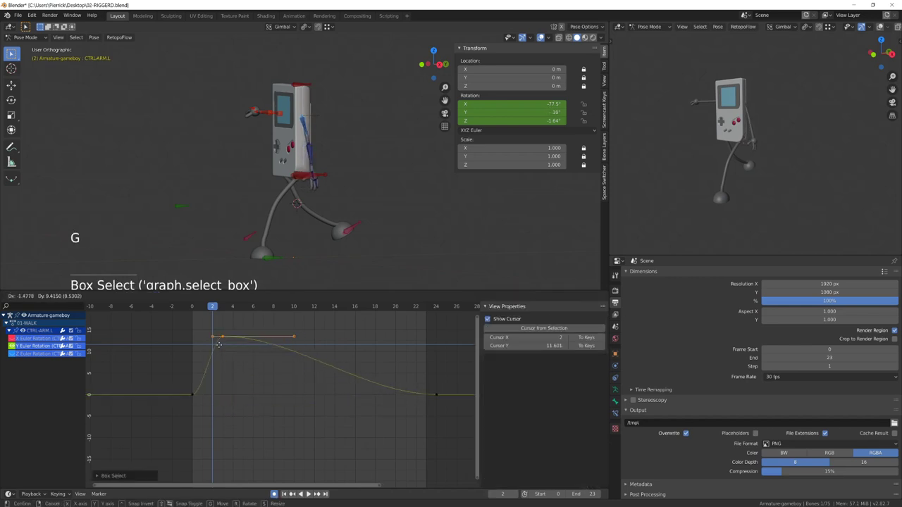
left_click(213, 336)
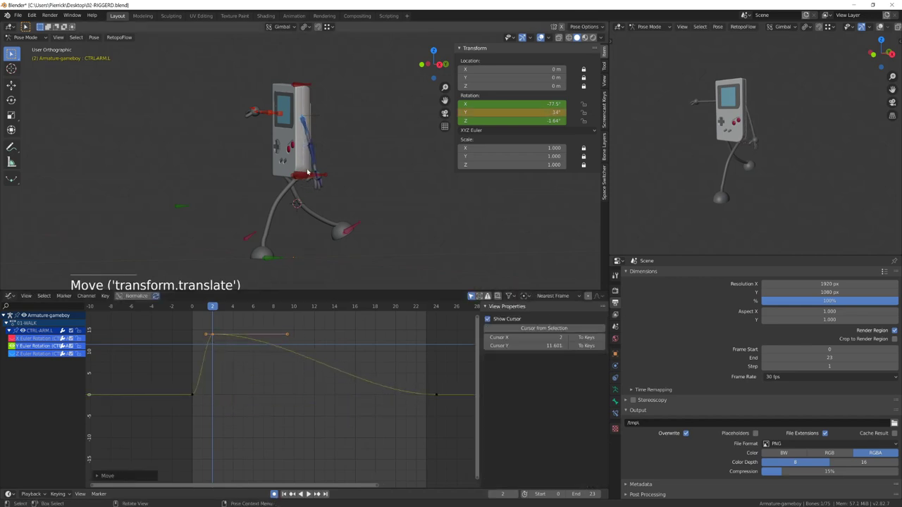
- Raise the frame 2 Y rotation keyframe to about 23°, checking the arm in the right side view
key("KP_3")
mouse_move(212, 338)
middle_mouse_down("shift")
mouse_move(211, 403)
mouse_move(204, 330)
middle_mouse_up("shift")
key("g")
left_click(221, 373)
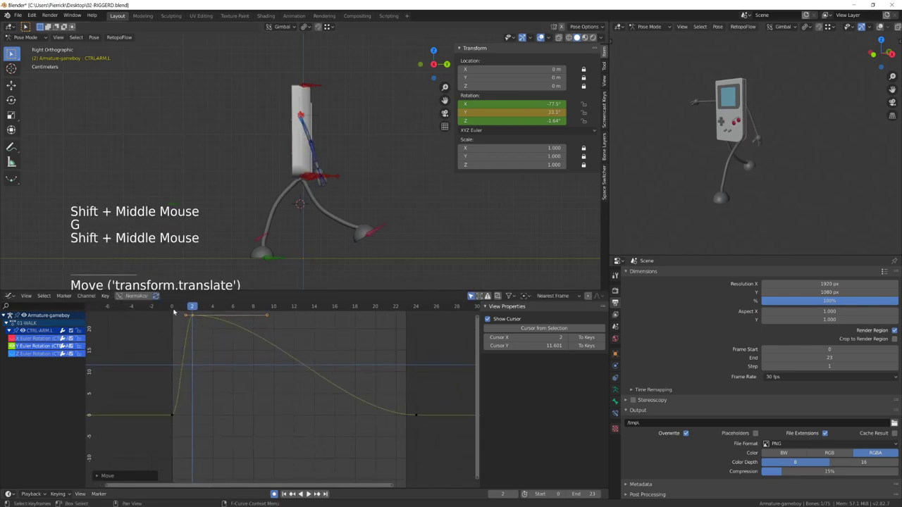
- Duplicate the Y rotation keyframe to frame 7 and lower the copy to about 0°
left_click_drag(174, 312, 239, 339)
key("shift+d")
key("g")
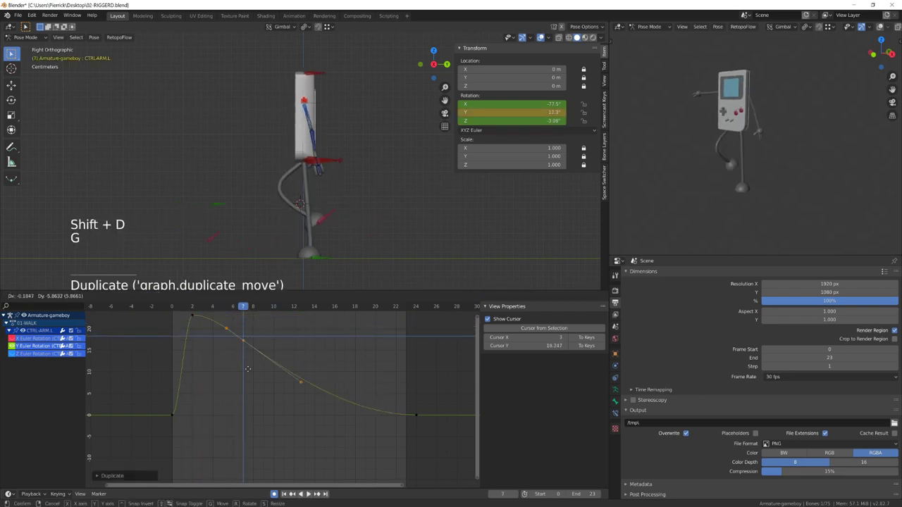
left_click(240, 423)
middle_click_drag(260, 411, 235, 357, "shift")
- Duplicate the Y rotation keyframe to frame 15 and lower the copy to about -23°
left_click_drag(221, 313, 297, 329)
key("shift+d")
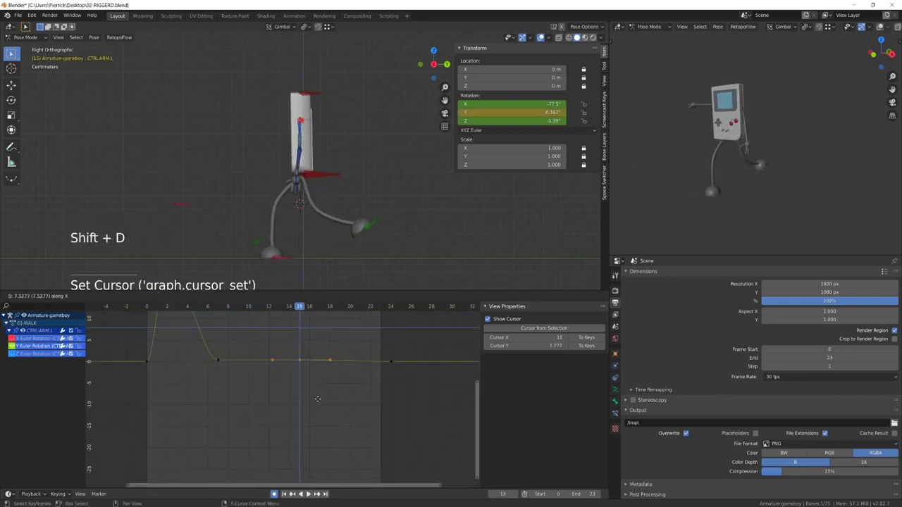
left_click(318, 398)
key("g")
left_click(309, 475)
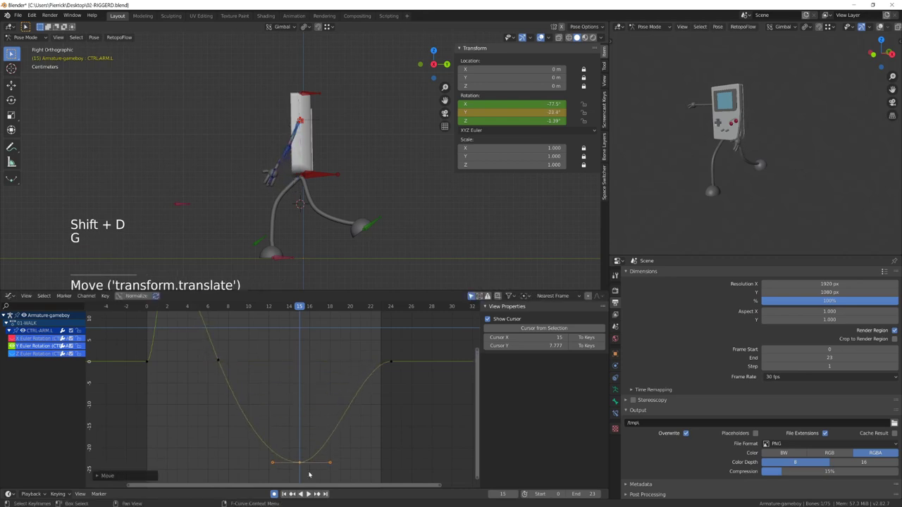
- Lower the frame 15 Y rotation keyframe to about -32.1° for a wider forward swing
scroll(308, 475, "down", 3)
middle_click_drag(316, 403, 303, 362, "shift")
key("g")
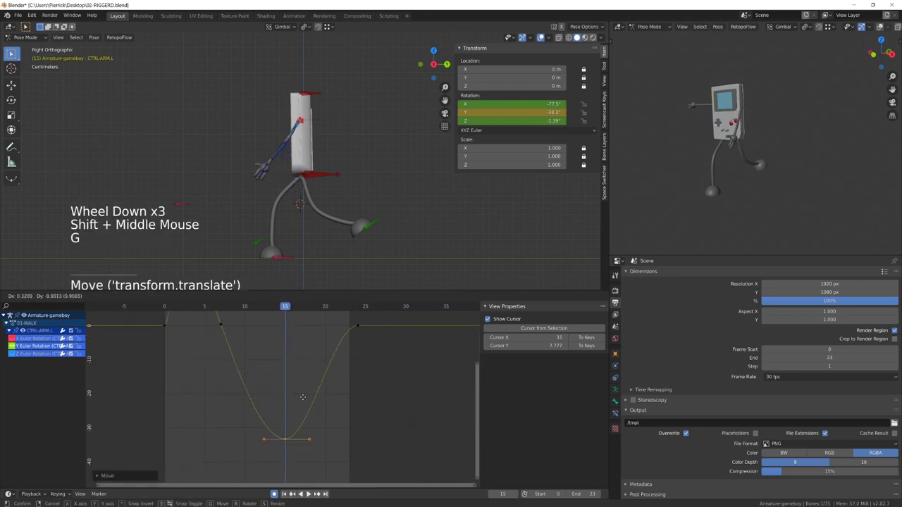
left_click(301, 383)
- Move the lowest Y rotation keyframe from frame 15 to frame 16
scroll(301, 382, "down", 1)
scroll(302, 383, "down", 2)
middle_click_drag(302, 382, 235, 369, "shift")
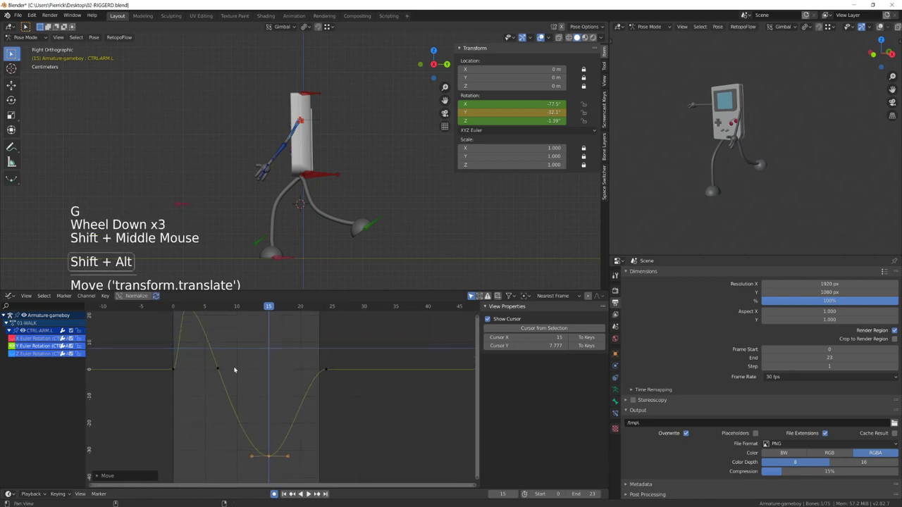
left_click_drag(175, 308, 267, 345)
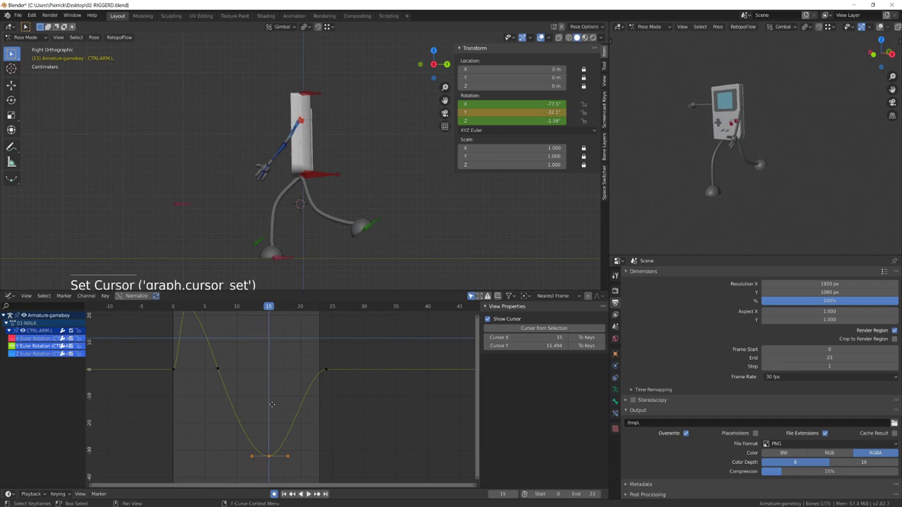
key("g")
key("g")
key("g")
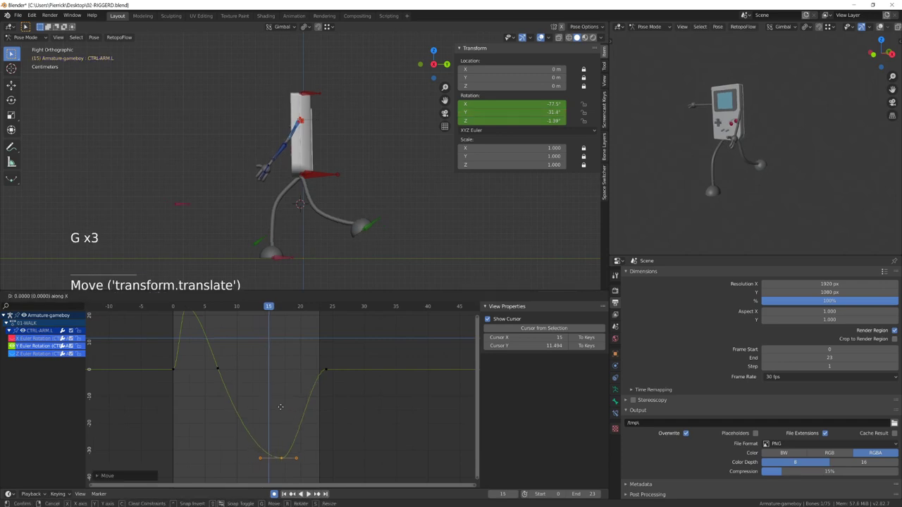
left_click(275, 407)
- Lower the Y rotation keyframe at frame 24 to about -12.2° and rotate its handles to slope upward
left_click_drag(302, 362, 346, 388)
key("g")
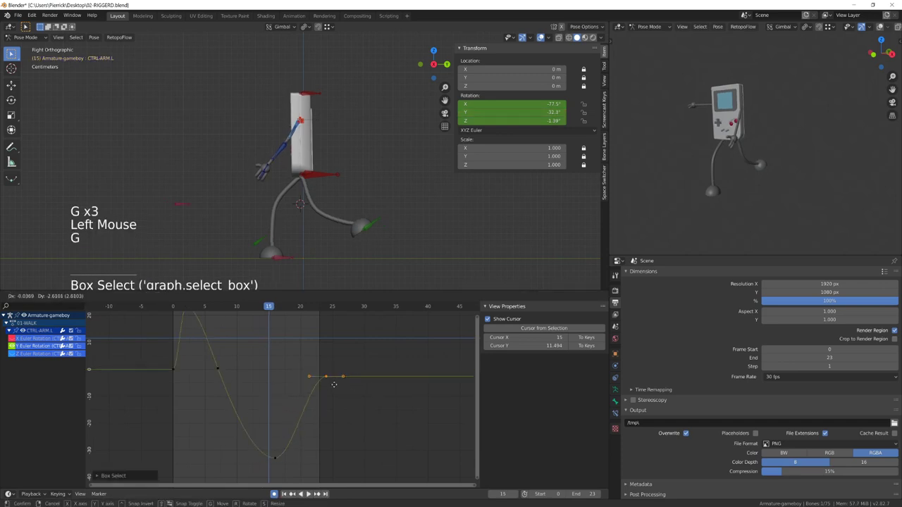
left_click(343, 401)
key("r")
key("g")
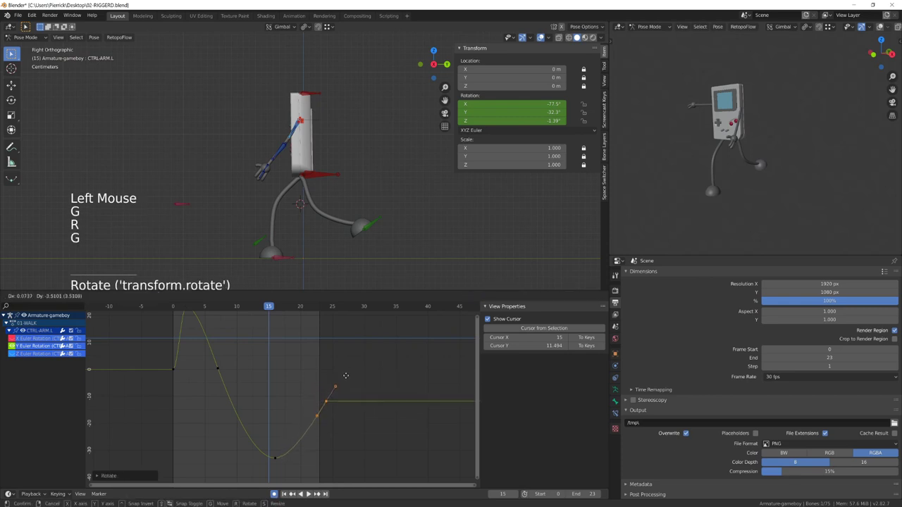
key("r")
left_click(196, 376)
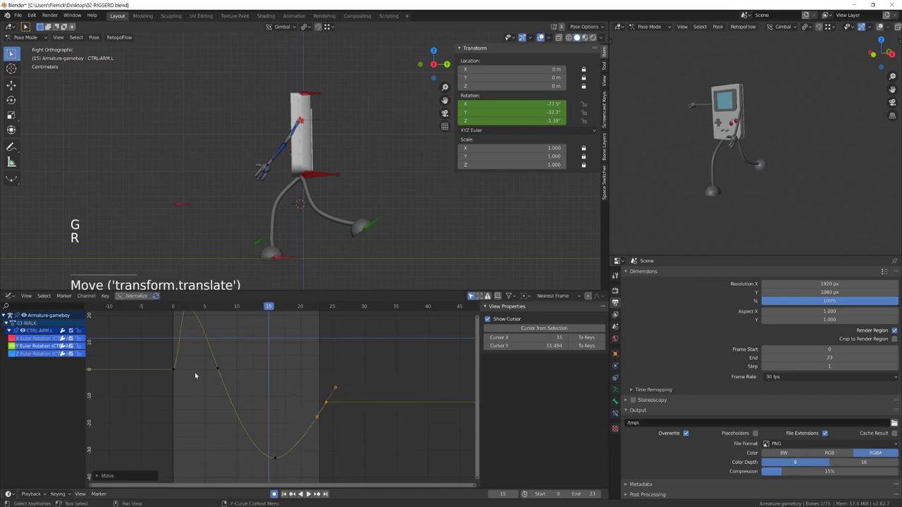
- Duplicate the frame 24 Y rotation keyframe to frame 0 and raise both end keyframes to about 8.4°
key("shift+d")
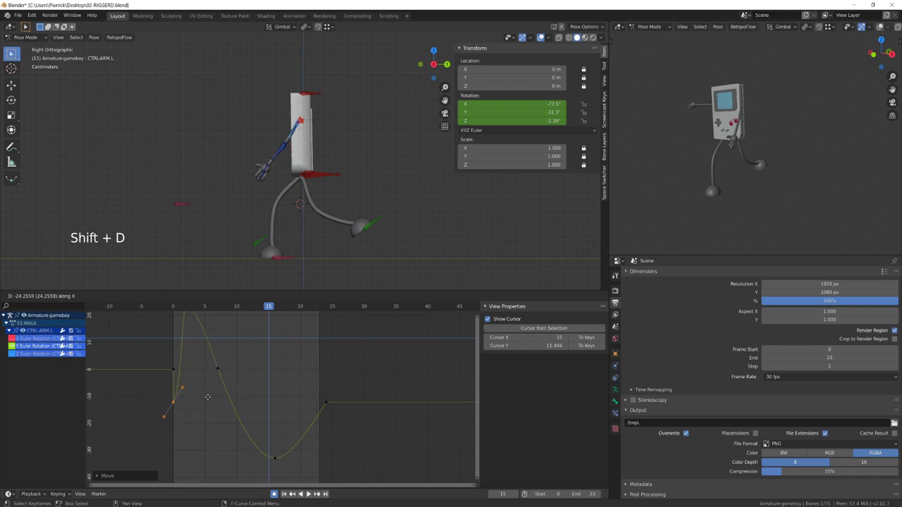
left_click(208, 397)
middle_click_drag(266, 389, 284, 416, "shift")
left_click(343, 427, "shift")
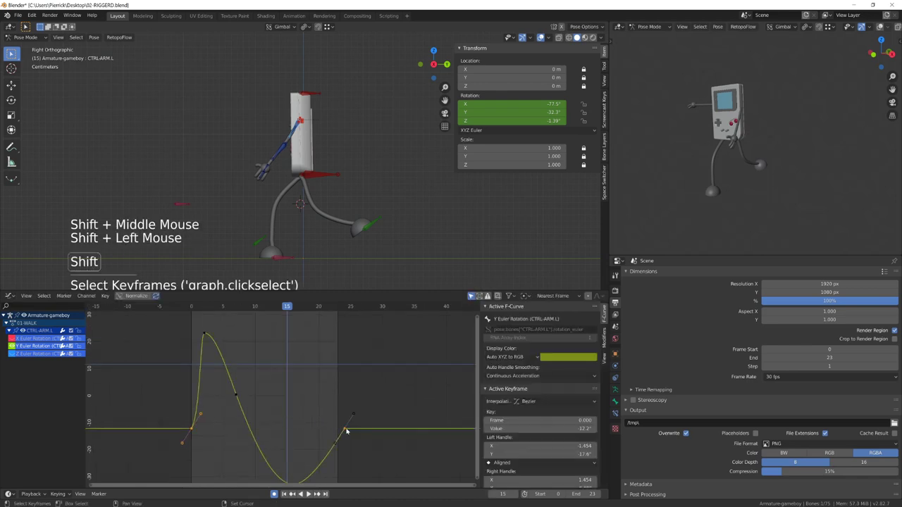
key("g")
left_click(345, 393)
key("g")
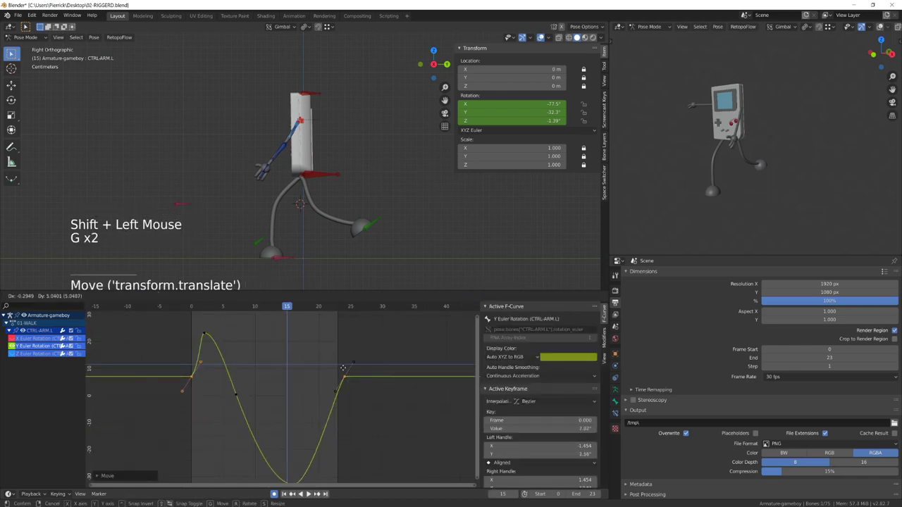
key("r")
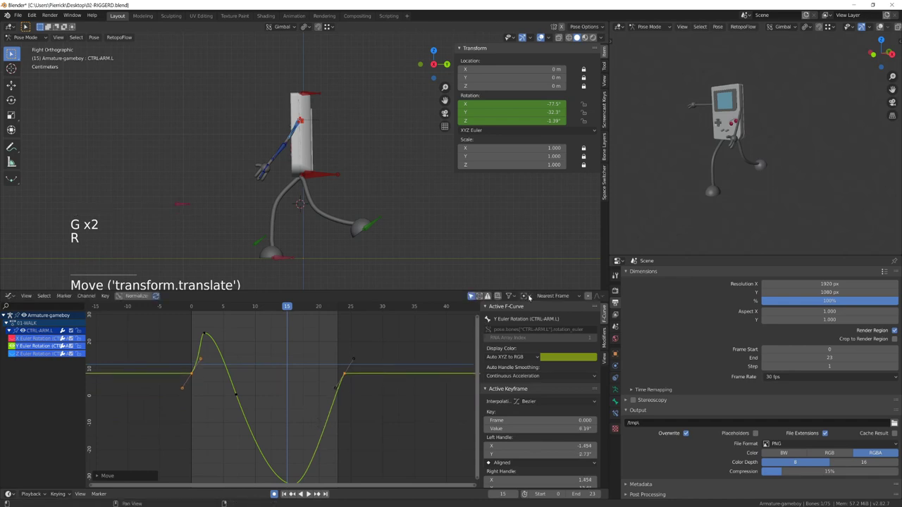
- Rotate both end keyframes' handles steeper around individual centers and raise the keyframes to about 10.7°
left_click(527, 297)
left_click(535, 325)
key("r")
left_click(355, 428)
key("g")
key("r")
left_click(377, 416)
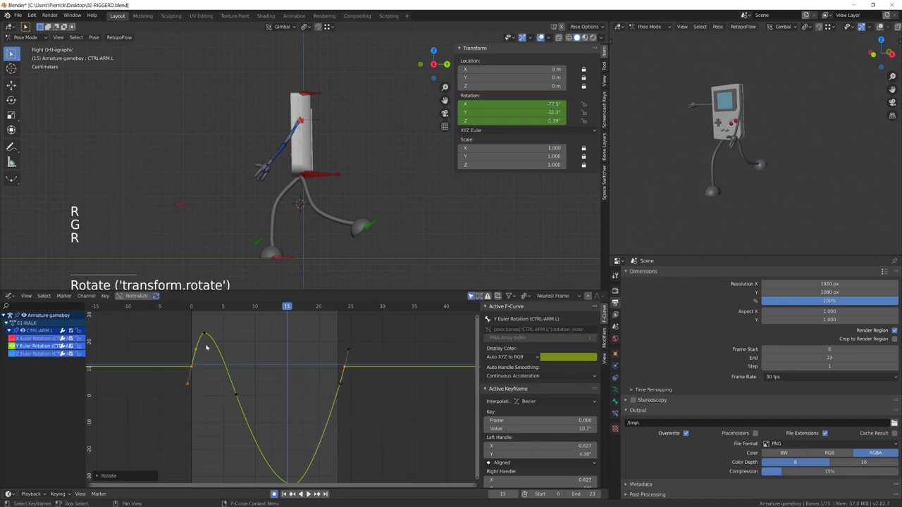
- Move the Y rotation peak keyframe to frame 3 and play back the walk cycle from angled and front views
left_click(204, 342)
left_click(202, 333)
key("g")
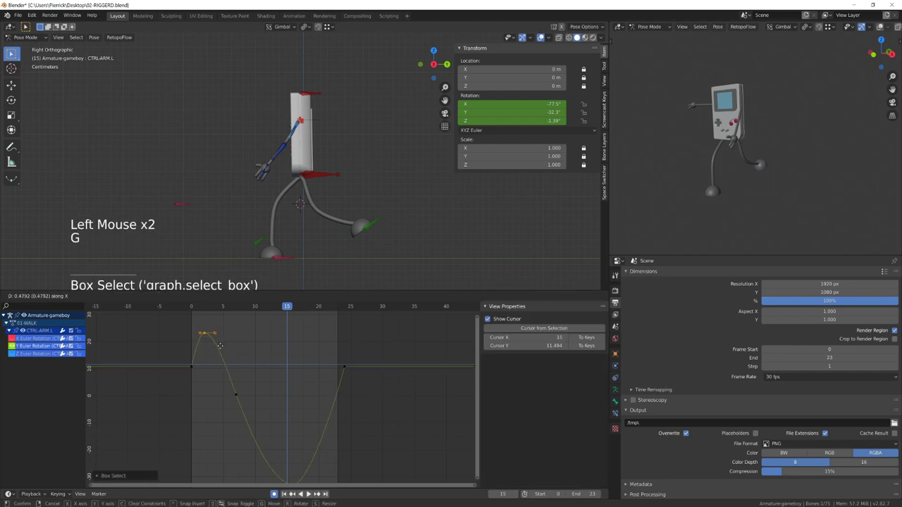
left_click(222, 345)
key("space")
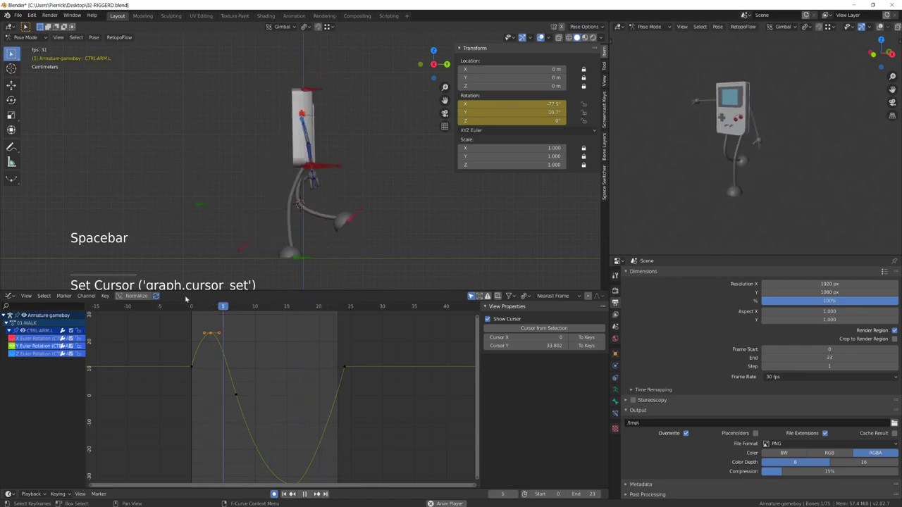
middle_click_drag(224, 191, 249, 197)
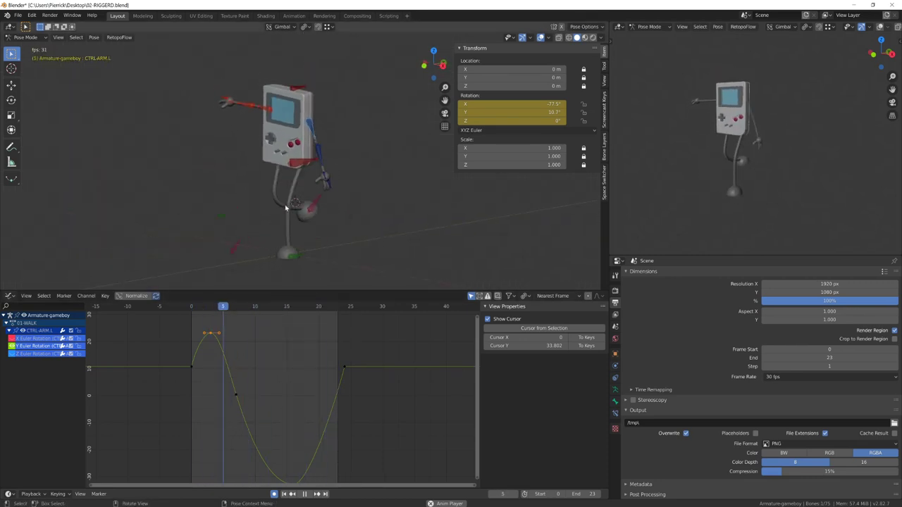
key("KP_1")
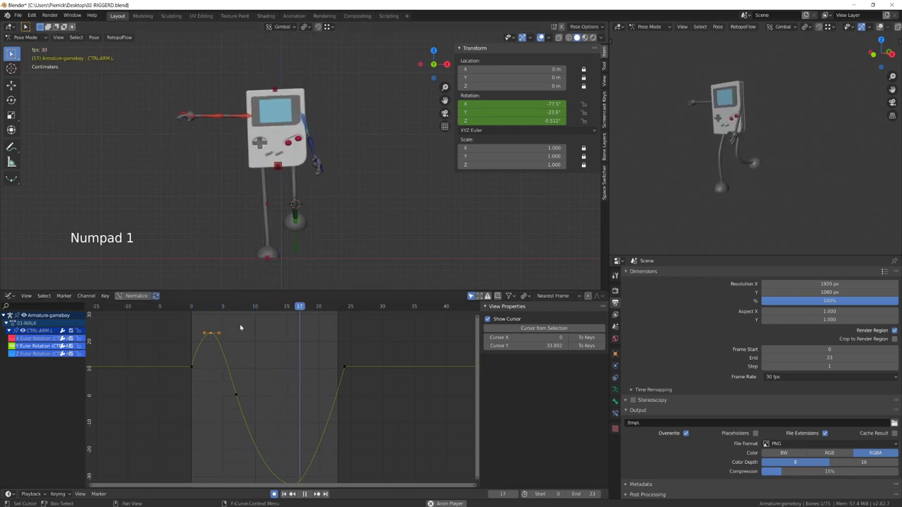
key("space")
- Raise the Y rotation keyframe at frame 7 to about 2.4°
left_click_drag(204, 308, 236, 314)
left_click(236, 394)
key("g")
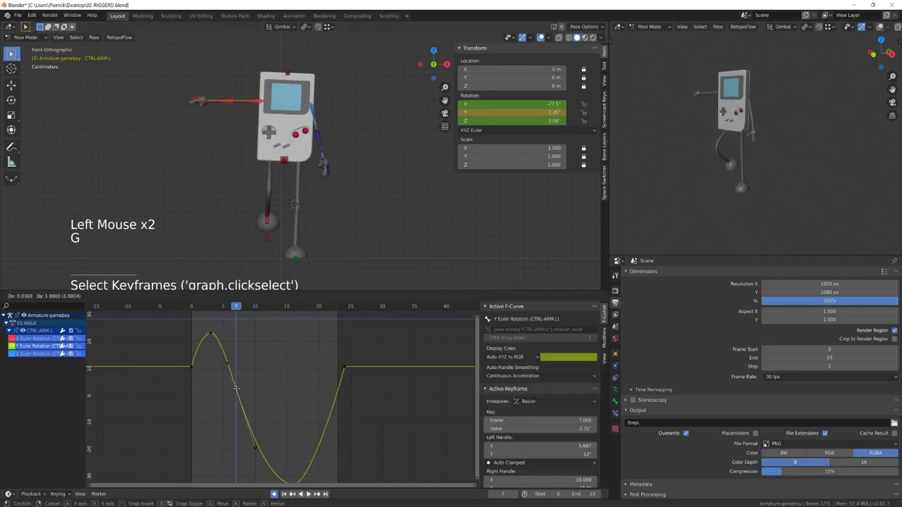
left_click(236, 387)
- Show only the left arm's X rotation curve by hiding the Y and Z curves
left_click(13, 339)
left_click(13, 339)
left_click(12, 346)
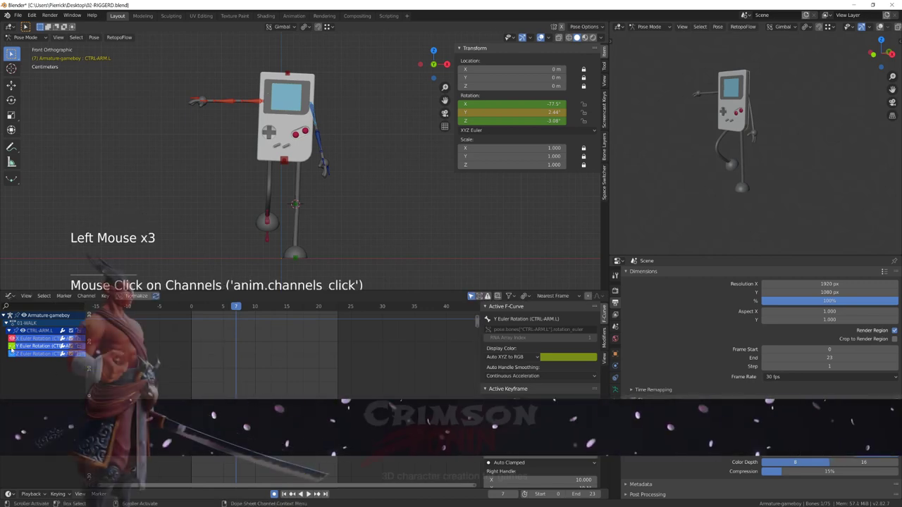
scroll(266, 346, "down", 5)
middle_click_drag(266, 346, 272, 370, "ctrl")
- Duplicate the X rotation keyframe at frame 0 to frame 7
left_click_drag(272, 370, 185, 423)
middle_click_drag(246, 395, 269, 371, "shift")
scroll(261, 367, "up", 2)
left_click_drag(205, 309, 263, 310)
key("KP_3")
left_click(256, 314)
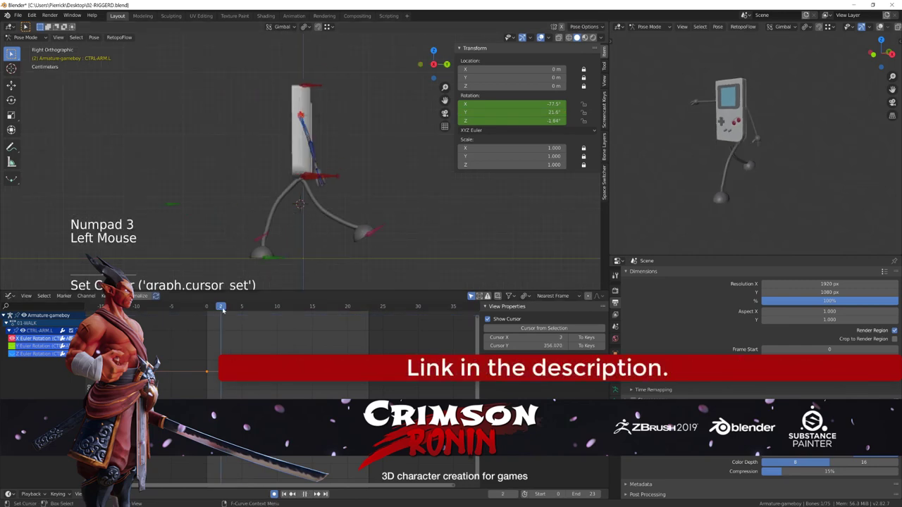
key("shift+d")
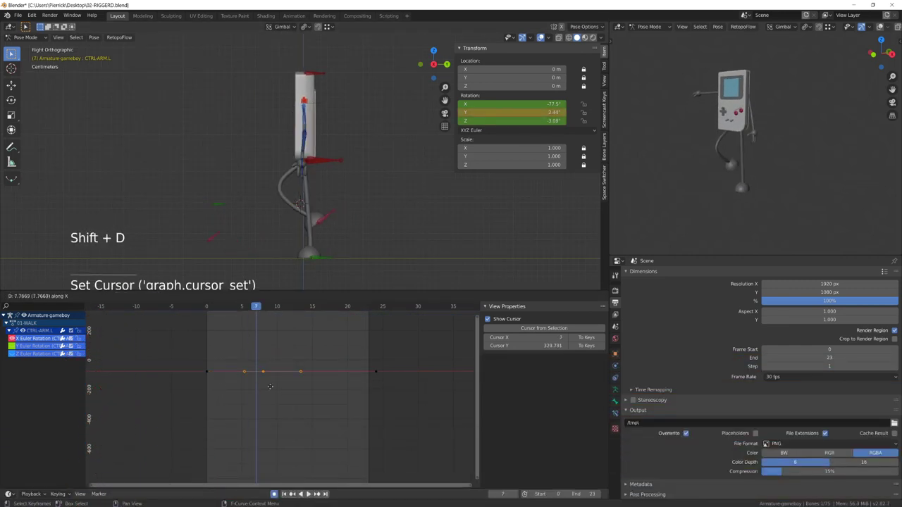
left_click(291, 313)
- Raise the X rotation keyframe at frame 7 to about -72.5° and scrub the first frames from the front view
key("KP_1")
key("g")
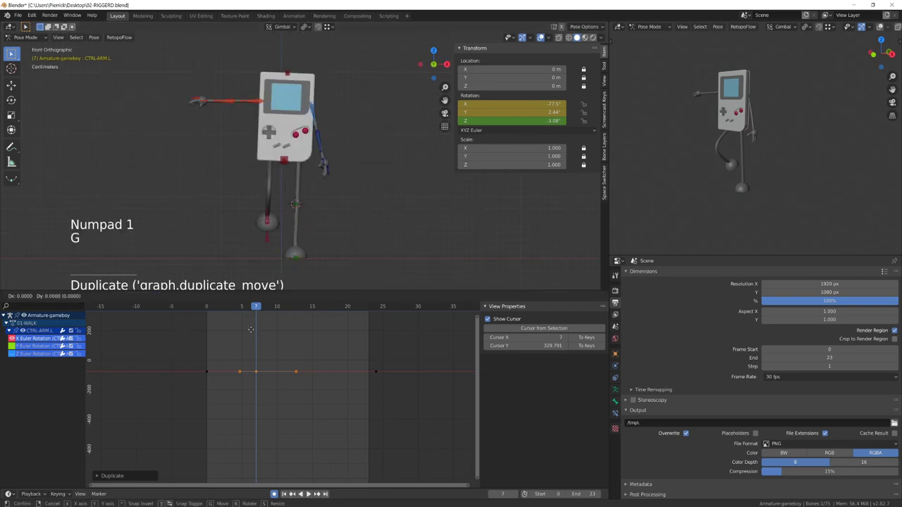
key("g")
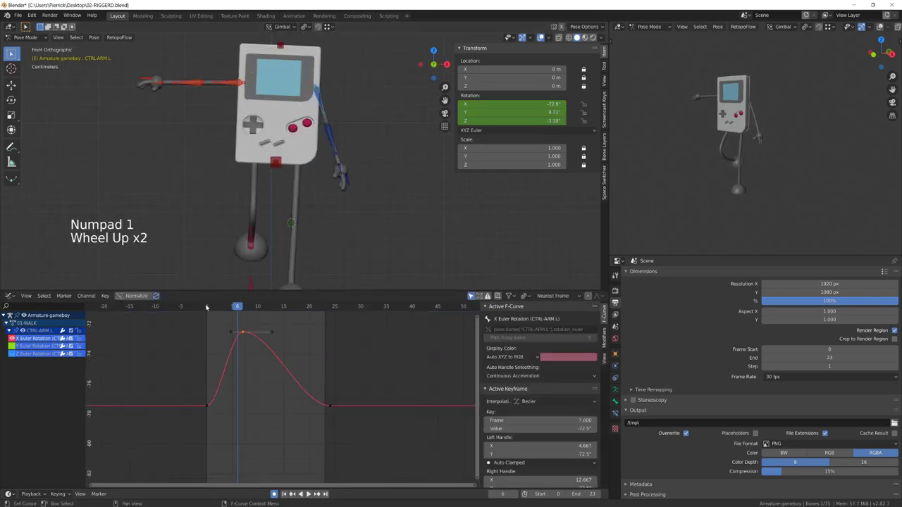
left_click_drag(207, 307, 221, 312)
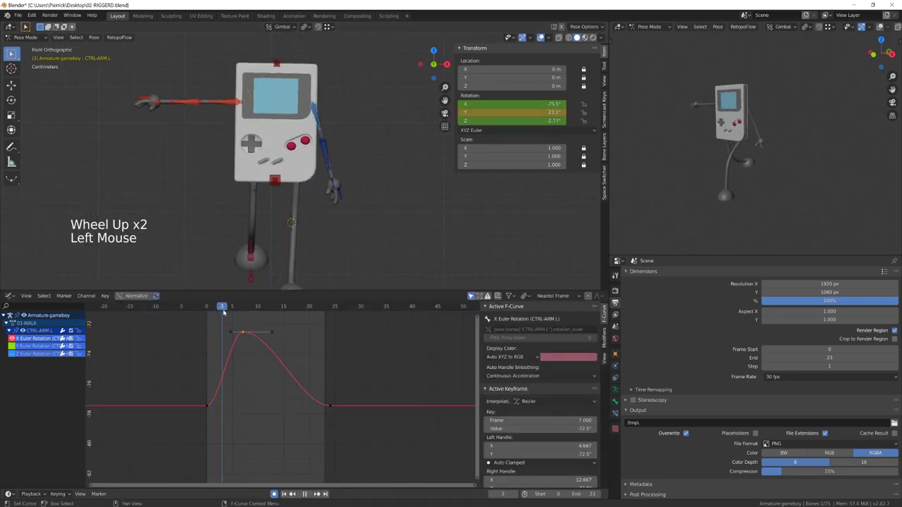
left_click(226, 310)
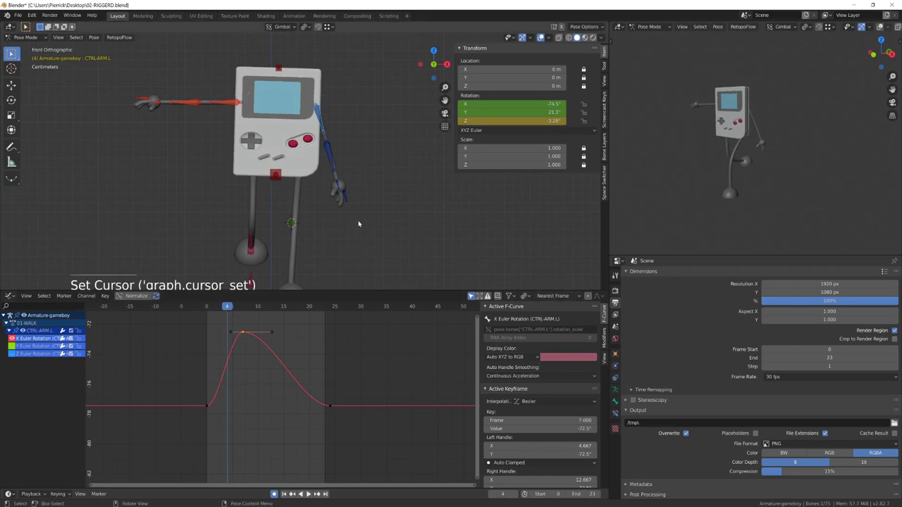
- Duplicate the frame 0 X rotation keyframe to frame 4 and lower the copy to about -78.7°
middle_click_drag(358, 222, 303, 211)
left_click(206, 407)
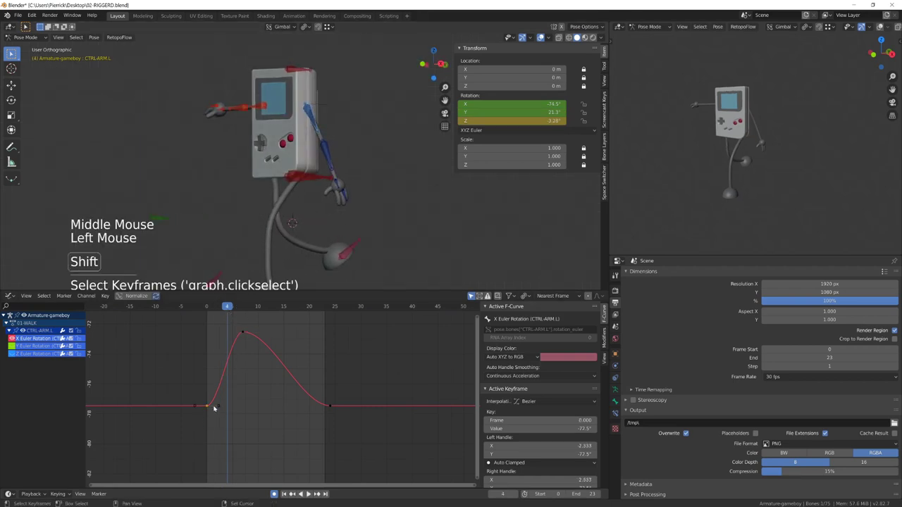
key("shift+d")
left_click(233, 411)
key("g")
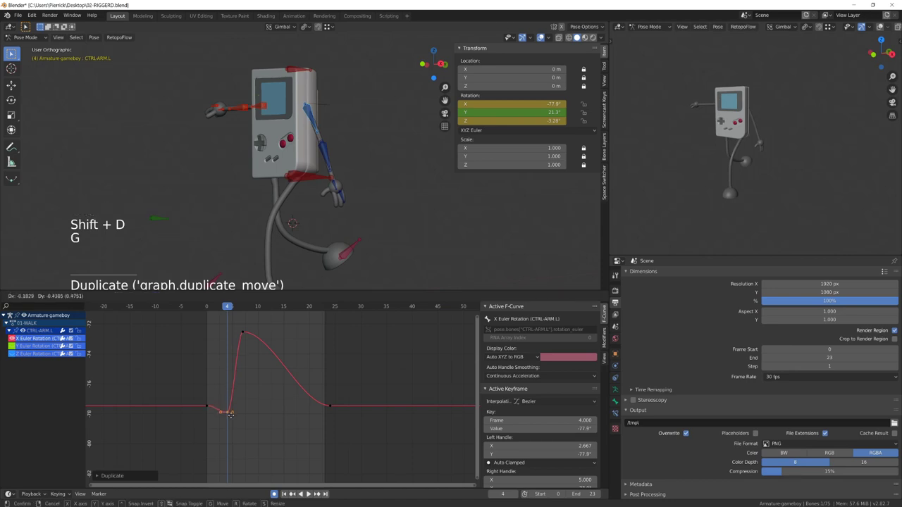
left_click(226, 424)
- Lower the frame 4 X rotation keyframe further to about -81°, judging the arm from the back view
key("ctrl+KP_1")
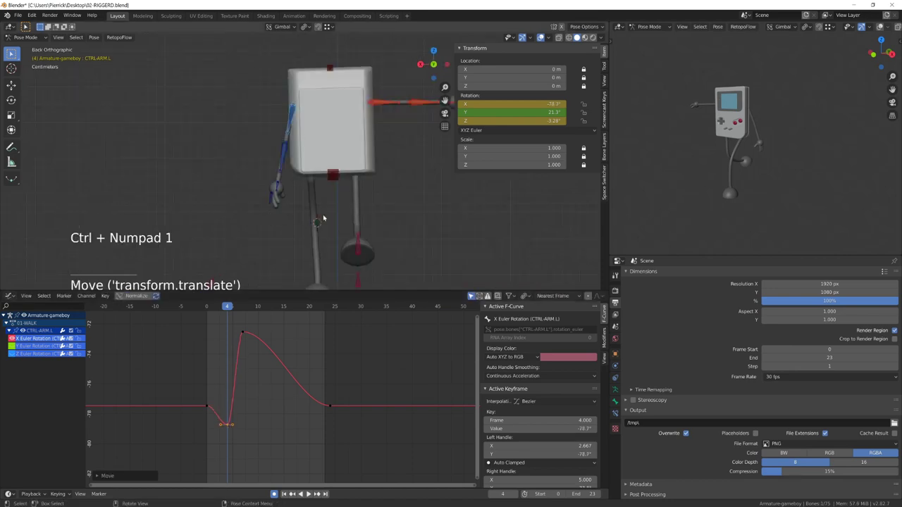
key("KP_5")
key("KP_5")
key("g")
left_click(232, 452)
- Move the highest X rotation keyframe from frame 7 to frame 10
left_click_drag(219, 315, 240, 335)
left_click(248, 332)
key("g")
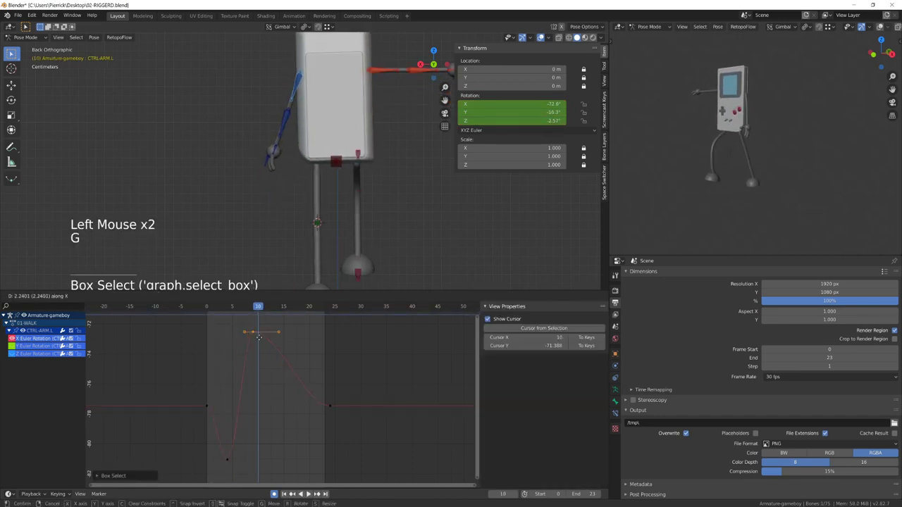
left_click(262, 342)
- Duplicate the frame 24 X rotation keyframe to frame 15 and lower the copy to about -79.6°
left_click_drag(211, 305, 313, 344)
middle_click_drag(318, 387, 300, 366, "shift")
left_click(300, 366)
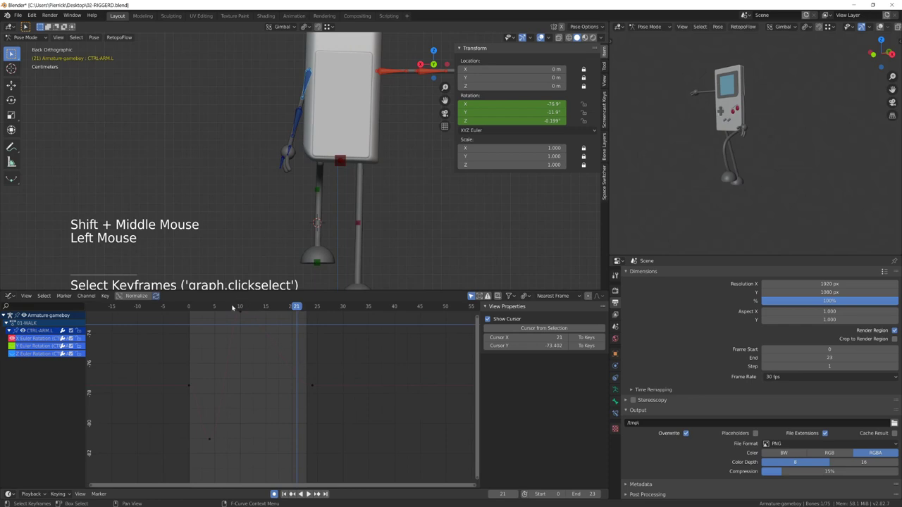
left_click_drag(231, 308, 287, 326)
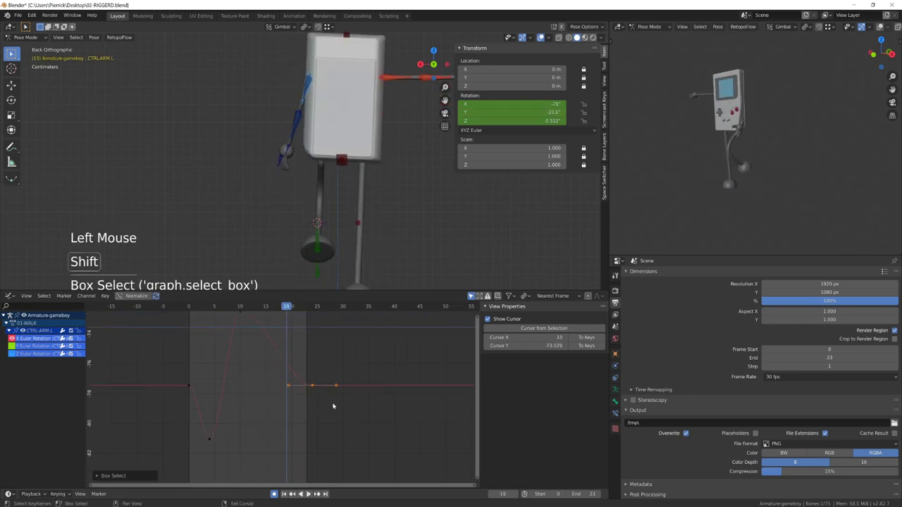
left_click(296, 405)
key("g")
left_click(296, 415)
left_click(265, 306)
key("g")
left_click(272, 379)
- Play back the arm swing and move the frame 15 X rotation keyframe to frame 16, checking from the side view
left_click(275, 401)
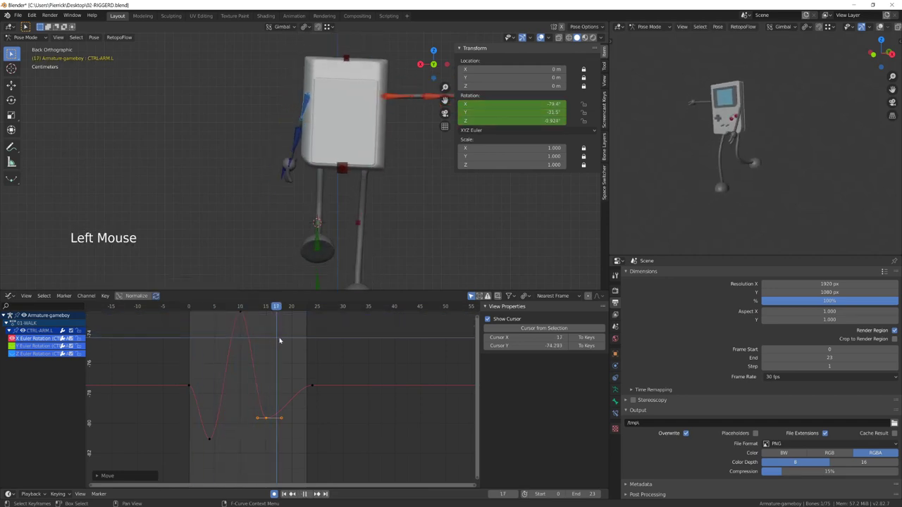
left_click_drag(280, 340, 312, 342)
key("space")
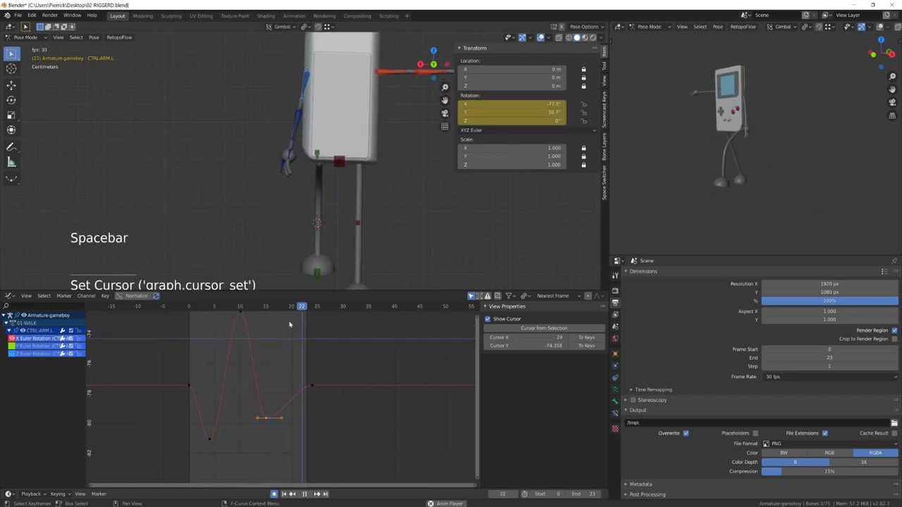
key("space")
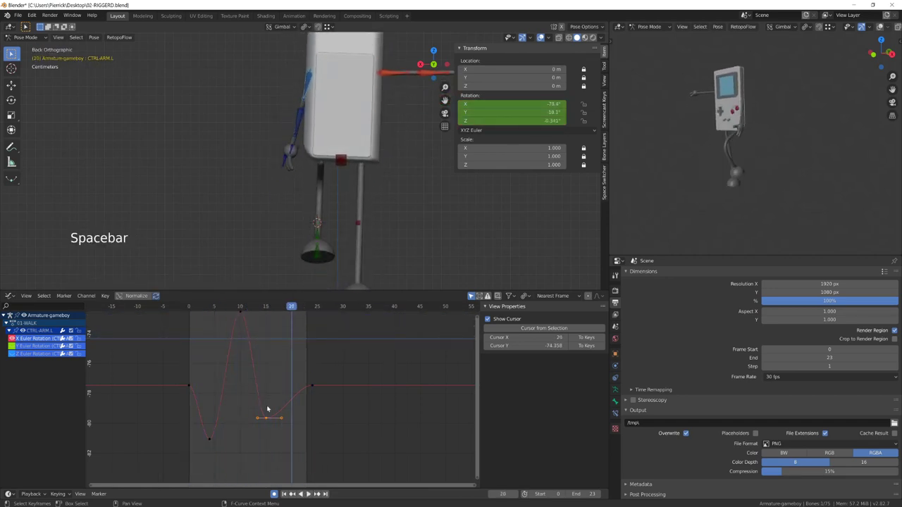
key("space")
key("KP_3")
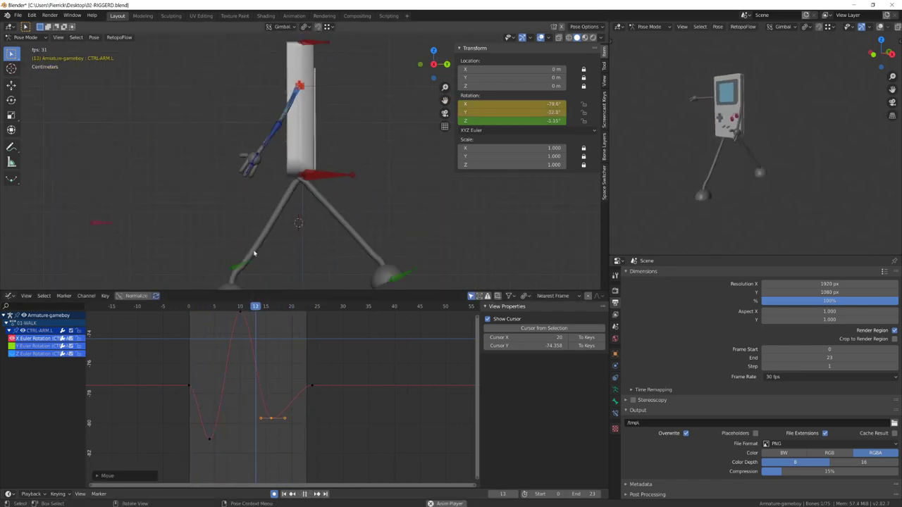
- Show all of the arm's rotation curves again, stop playback and select the left forearm control bone
left_click(11, 354)
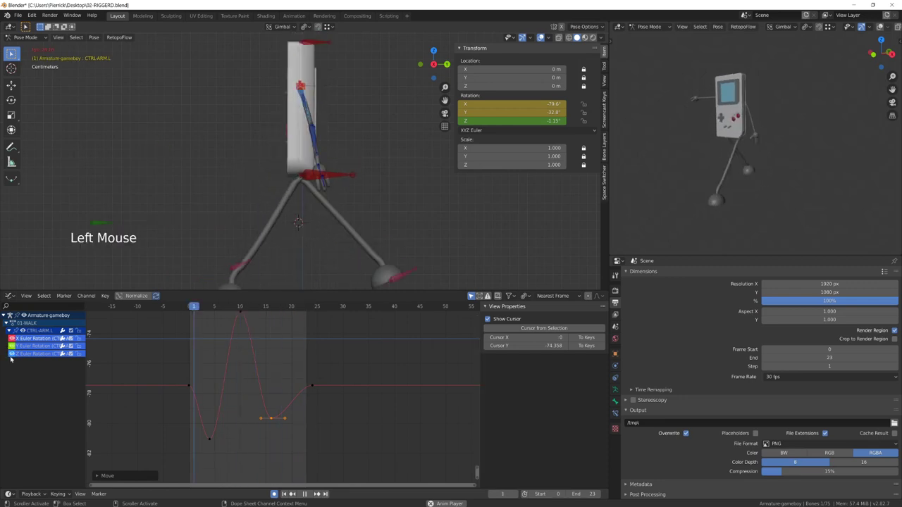
key("space")
left_click(284, 126)
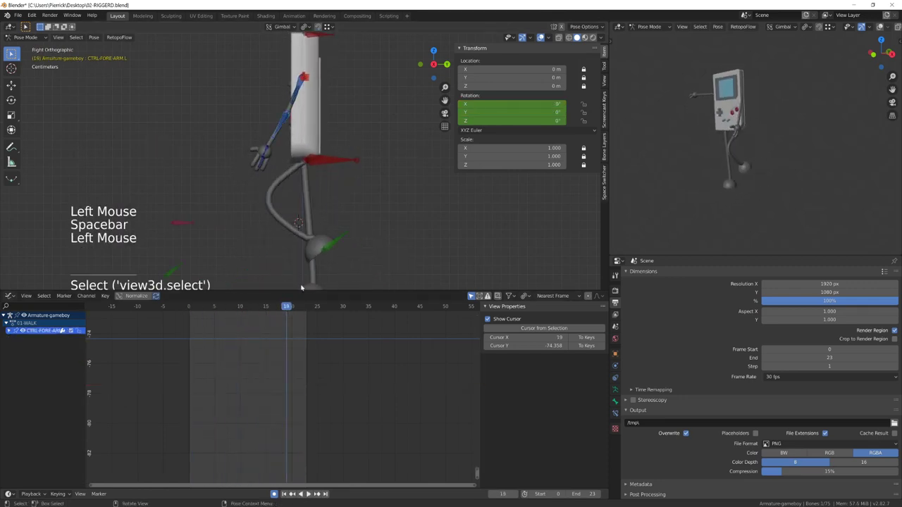
middle_click_drag(136, 371, 282, 377, "shift")
scroll(284, 379, "down", 4)
scroll(284, 168, "up", 1)
key("r")
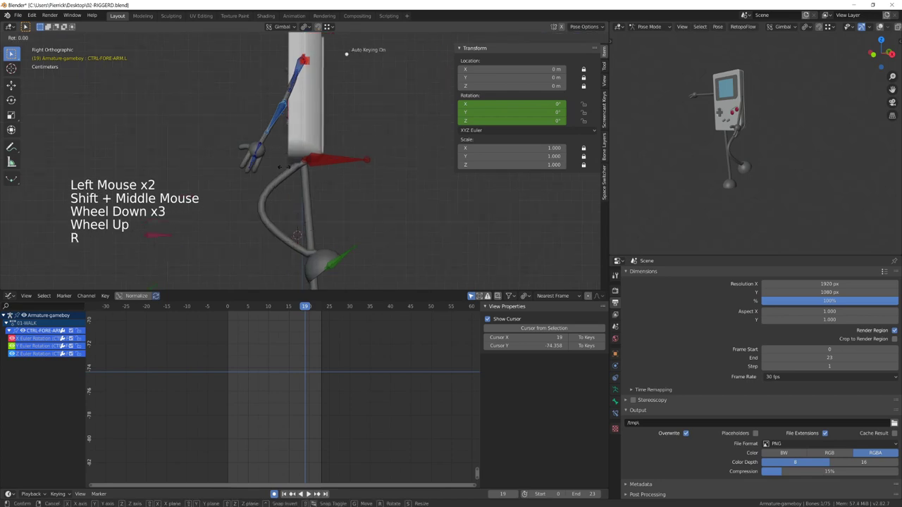
key("r")
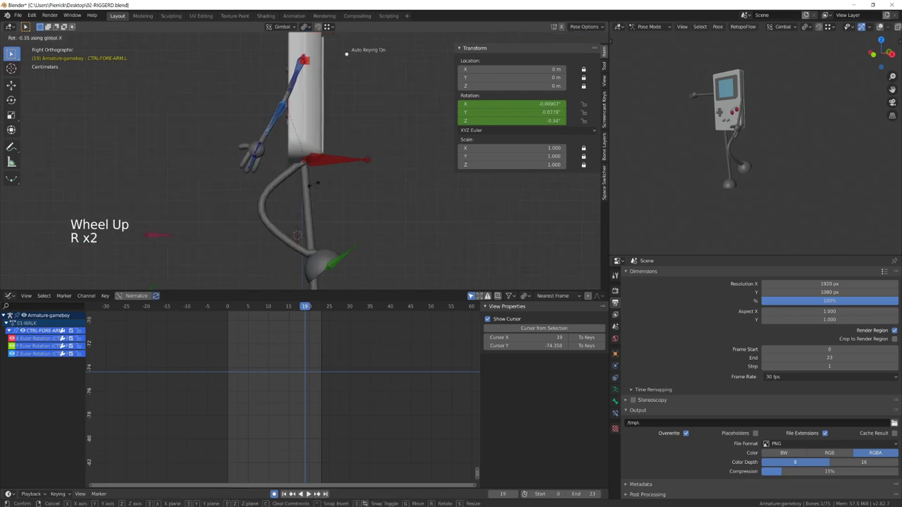
key("Escape")
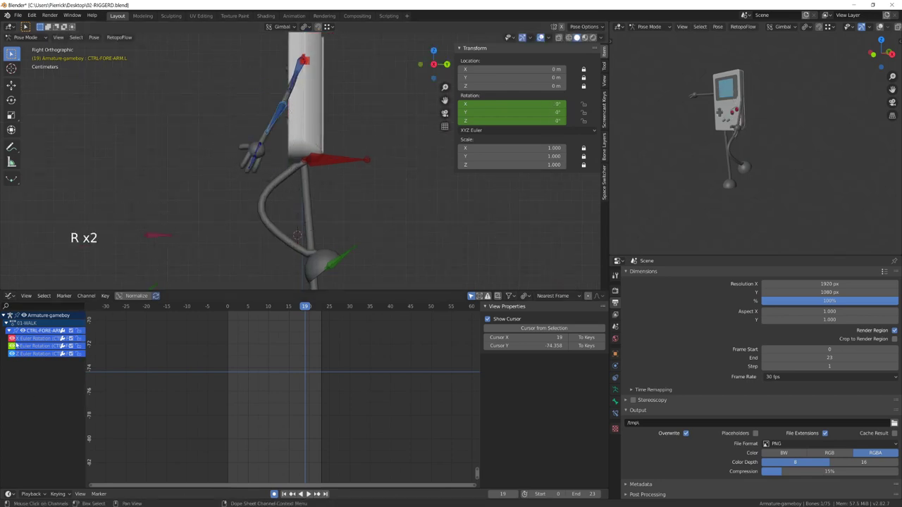
- Show only the forearm's X rotation curve and bring its keyframes into view
left_click(25, 338)
scroll(315, 386, "down", 8)
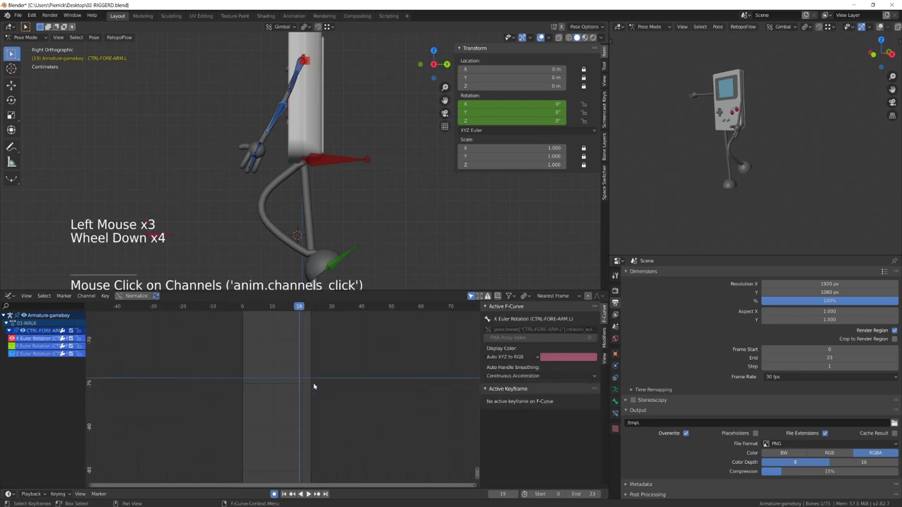
mouse_move(316, 386)
middle_mouse_down("ctrl")
mouse_move(316, 374)
mouse_move(322, 394)
middle_mouse_up("ctrl")
key("a")
key("KP_Decimal")
key("KP_0")
scroll(284, 438, "down", 20)
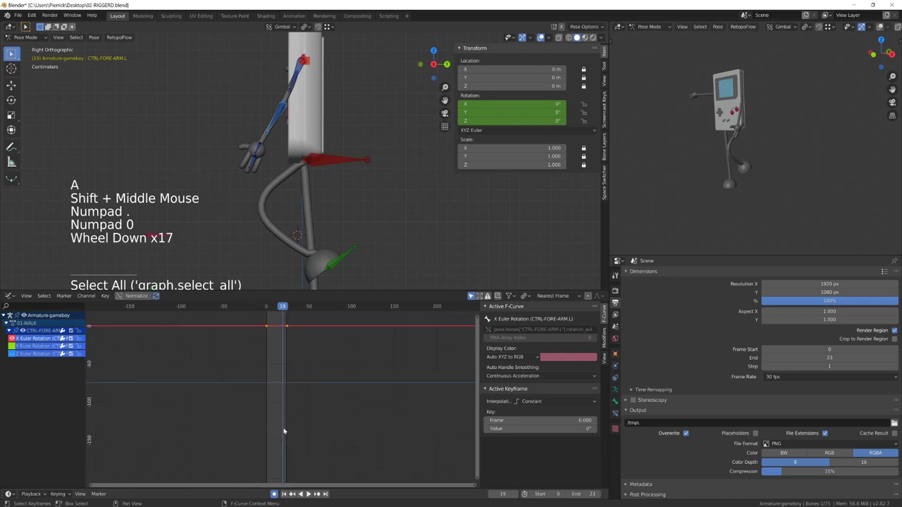
middle_click_drag(282, 433, 295, 401, "shift")
scroll(296, 400, "up", 20)
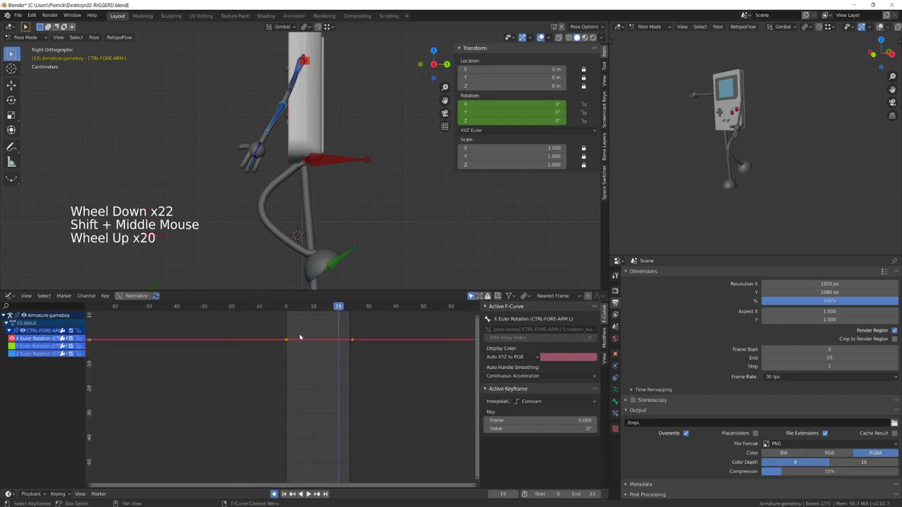
- Duplicate the forearm's X rotation keyframe at frame 0 to frame 7
left_click_drag(287, 308, 302, 318)
scroll(302, 322, "up", 2)
scroll(302, 322, "up", 3)
middle_click_drag(302, 322, 289, 338, "shift")
scroll(289, 339, "up", 3)
left_click_drag(266, 321, 280, 334)
left_click_drag(219, 356, 248, 394)
key("shift+d")
left_click(284, 395)
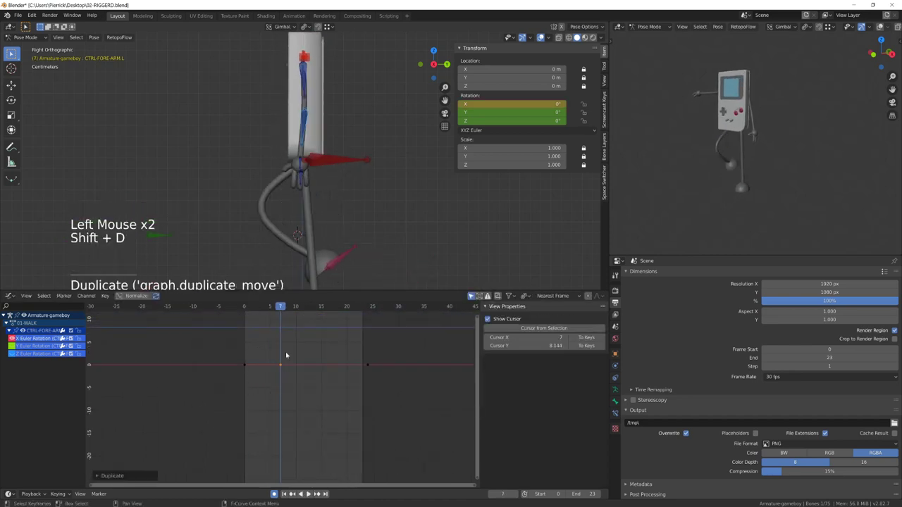
- Show all the forearm's rotation curves and set the interpolation of all their keyframes to Bezier
key("g")
right_click(287, 360)
key("a")
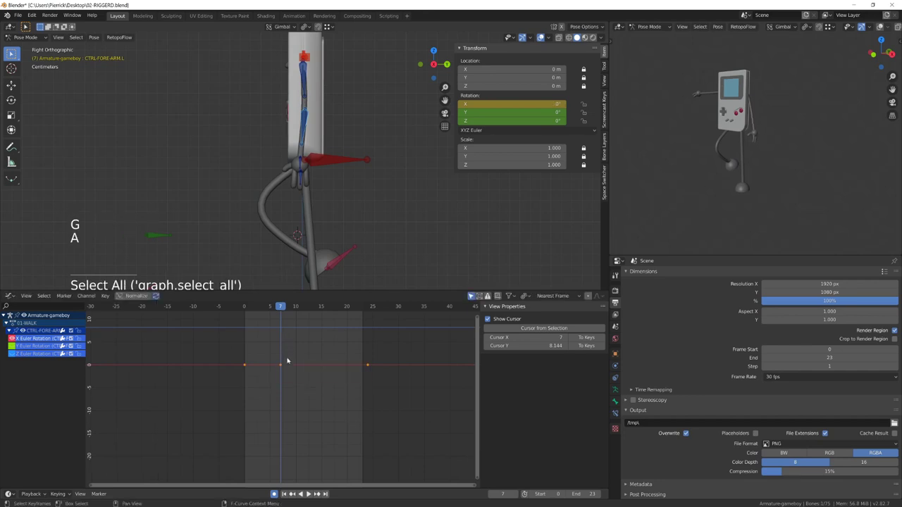
key("t")
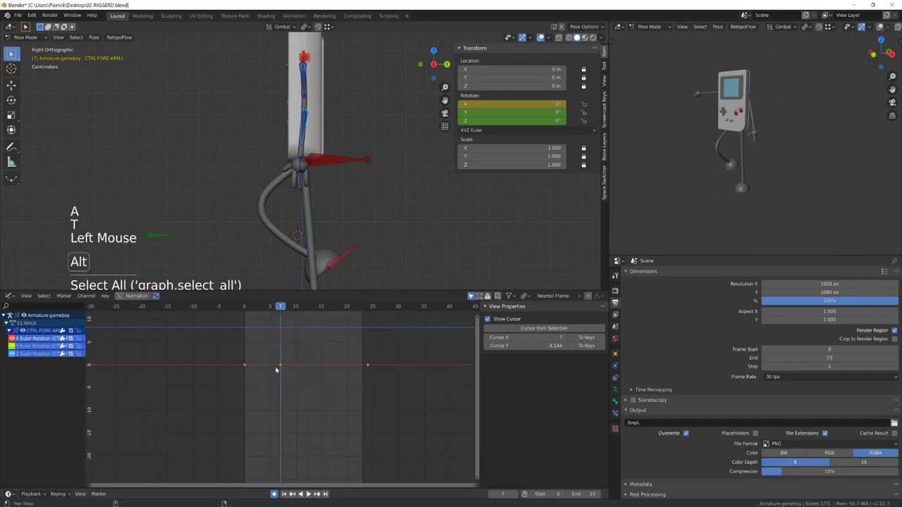
key("alt+h")
key("a")
key("t")
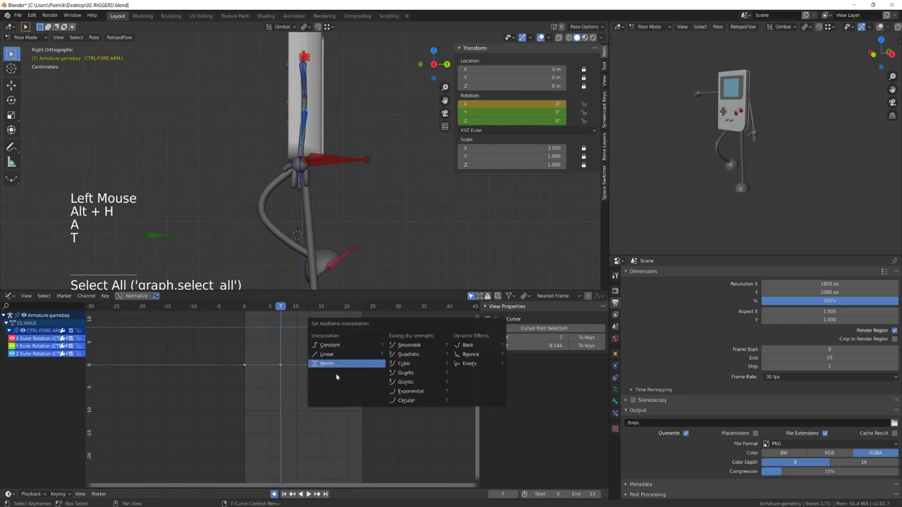
left_click(337, 367)
left_click(281, 365)
left_click(280, 365)
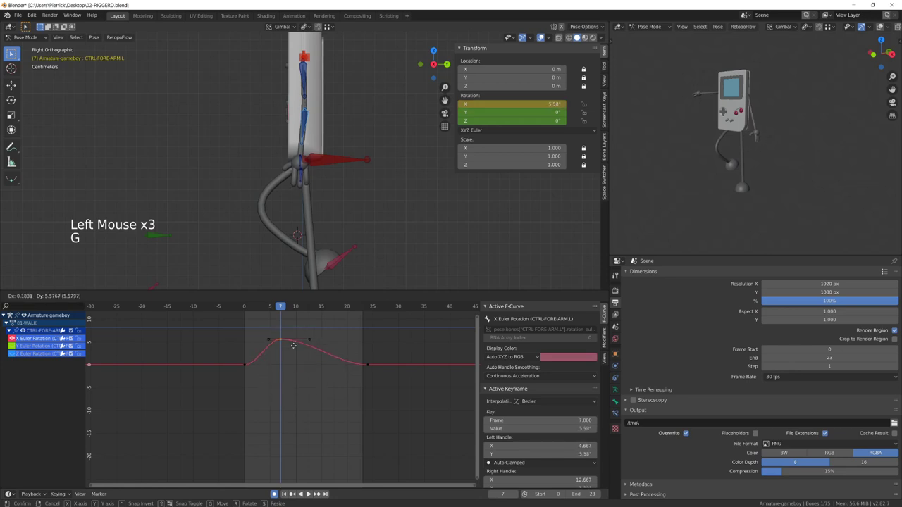
right_click(292, 370)
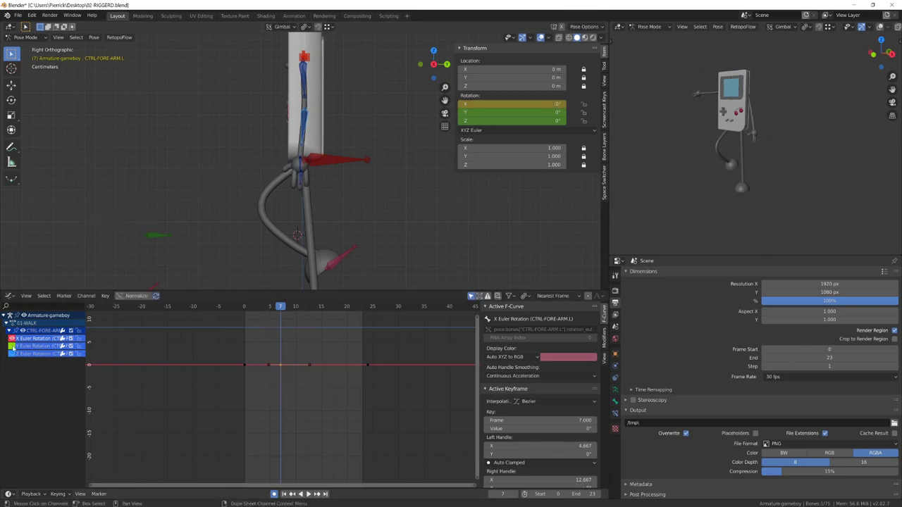
middle_click_drag(303, 183, 327, 193)
key("r")
key("r")
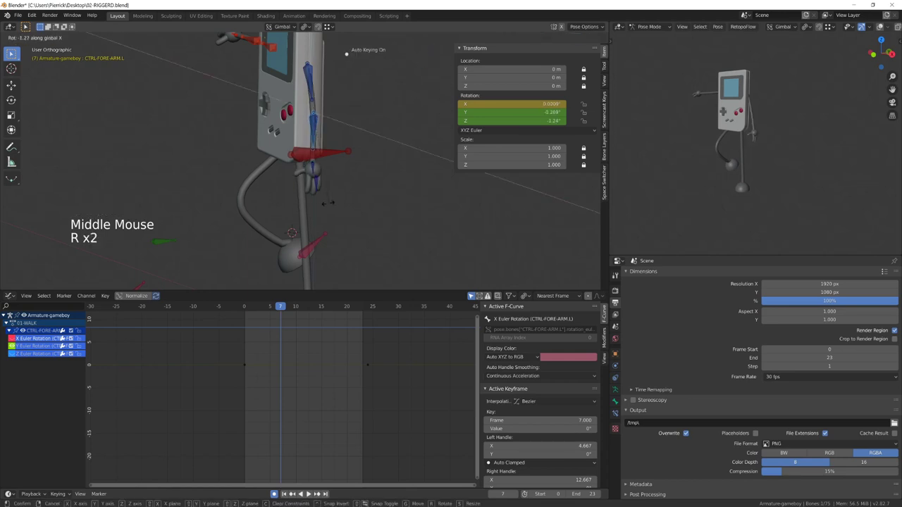
key("Escape")
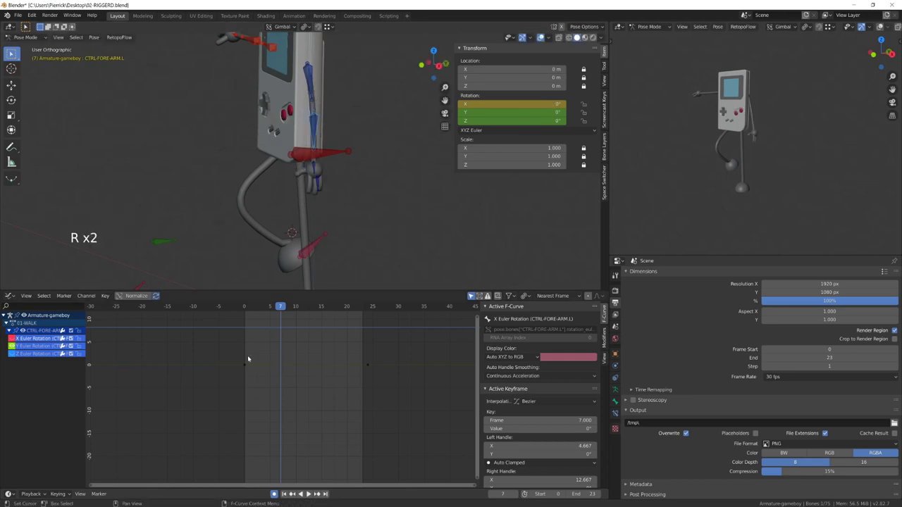
key("g")
right_click(298, 372)
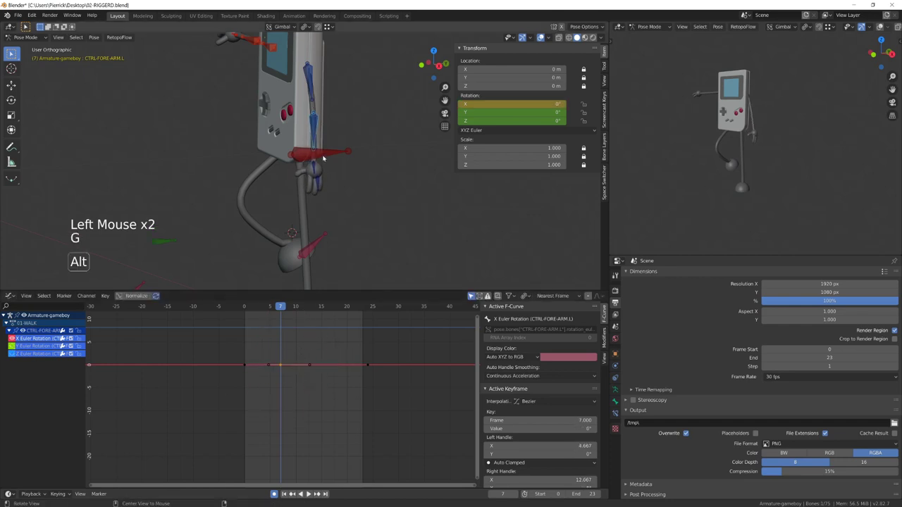
- Duplicate the left forearm's Z rotation keyframe at frame 0 to frame 7
left_click_drag(323, 156, 400, 161, "alt")
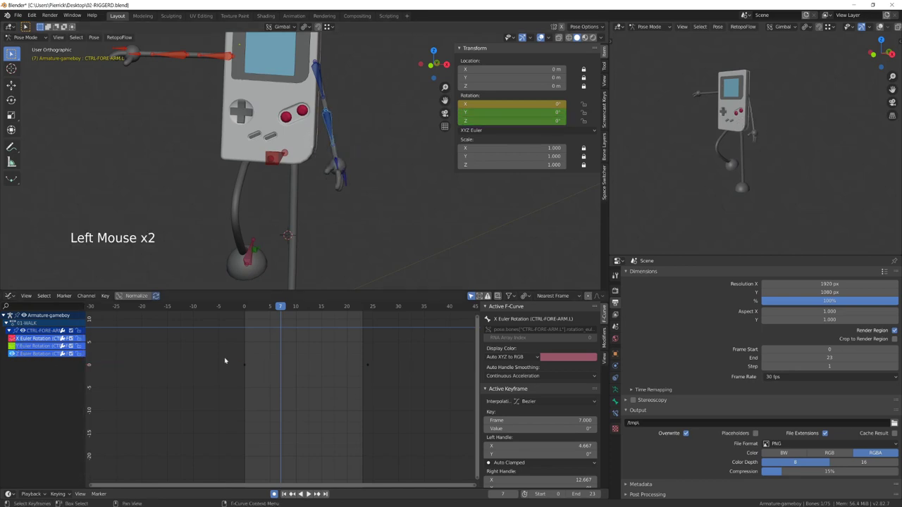
left_click(258, 376)
key("shift+d")
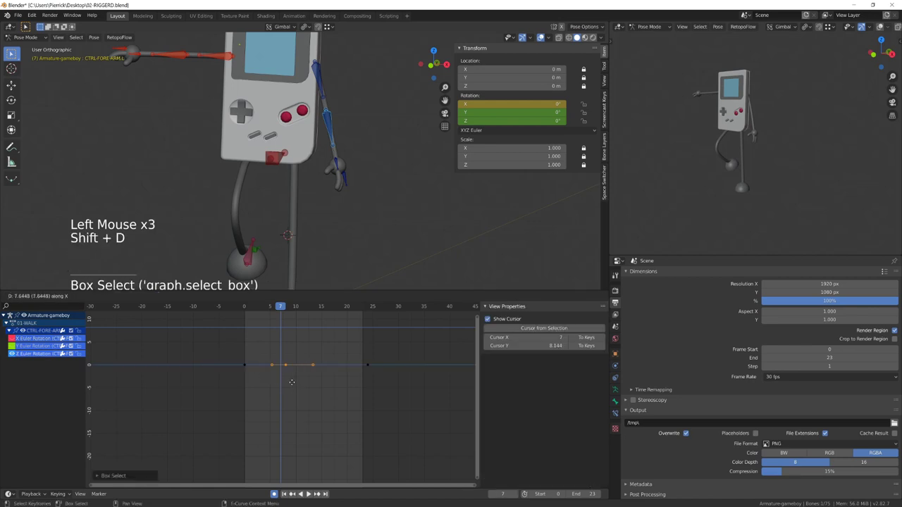
key("g")
right_click(289, 401)
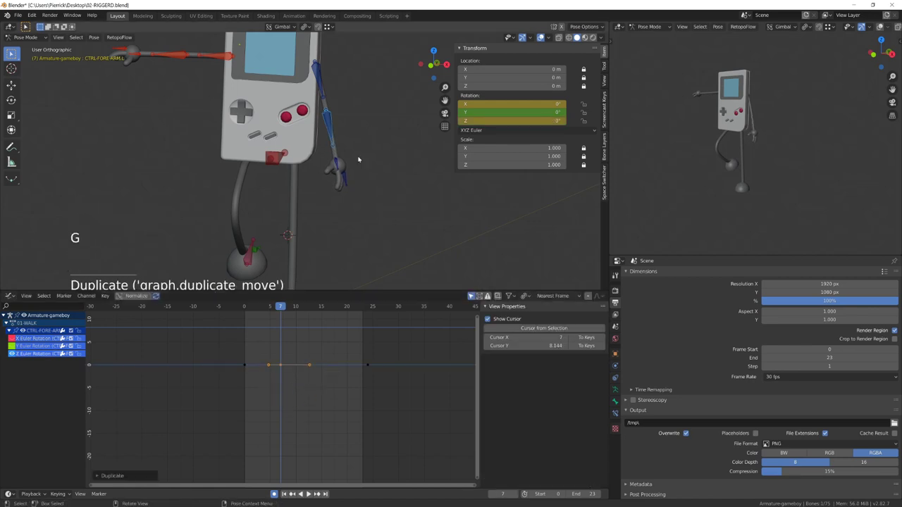
- In right side view, raise the forearm's Z rotation keyframe at frame 7 to about 9°
key("KP_3")
key("g")
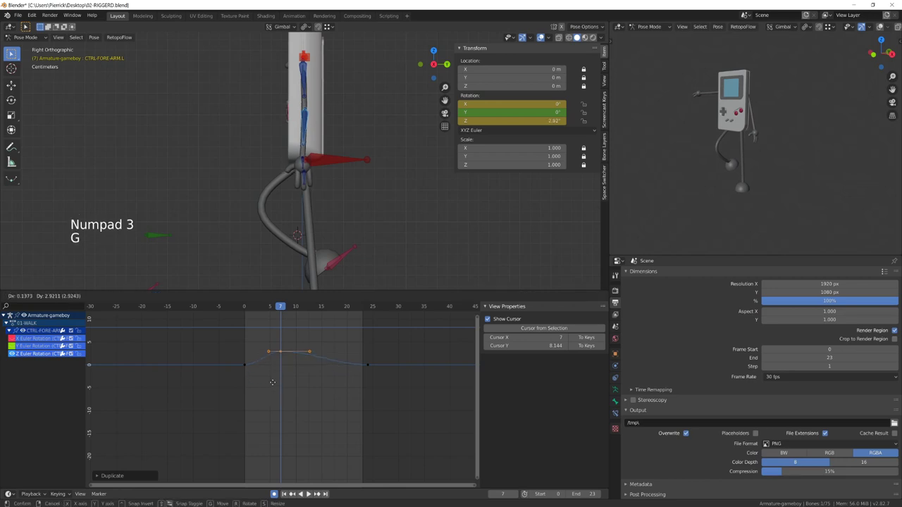
left_click(273, 358)
middle_click_drag(276, 361, 266, 389, "shift")
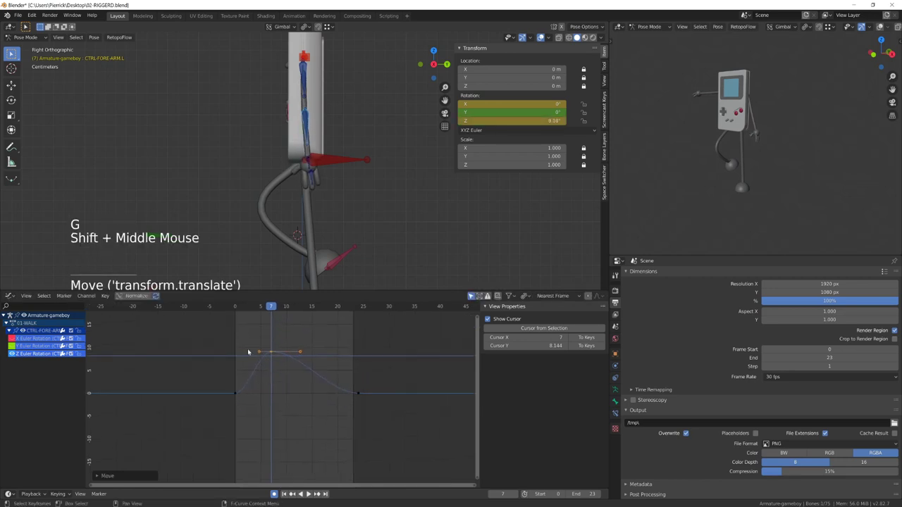
- Move to frame 19 and duplicate the forearm's last Z rotation keyframe there
left_click(235, 307)
key("space")
left_click_drag(255, 320, 332, 359)
left_click(352, 389)
left_click_drag(352, 387, 370, 418)
key("shift+d")
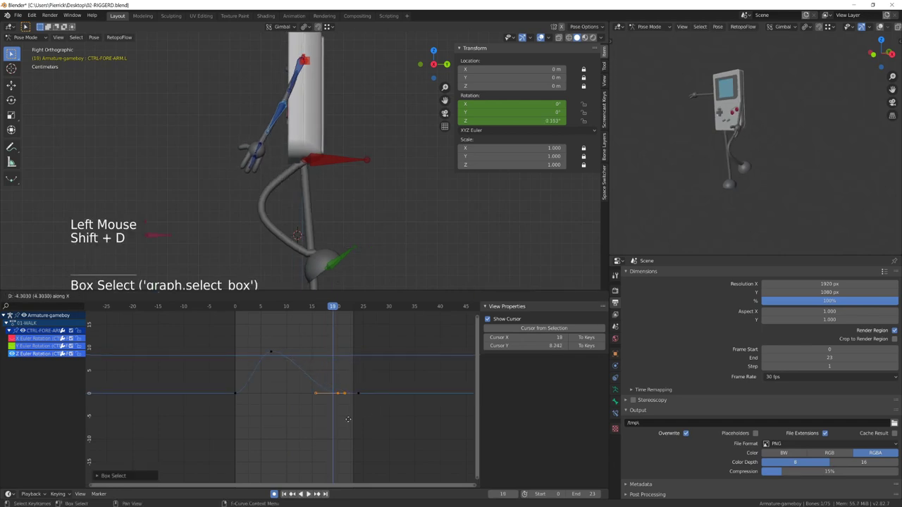
left_click(345, 420)
- Lower the forearm's Z rotation keyframe at frame 19 to about -85° so the elbow bends forward
key("g")
middle_click_drag(339, 457, 327, 377, "shift")
key("g")
scroll(310, 386, "down", 4)
key("g")
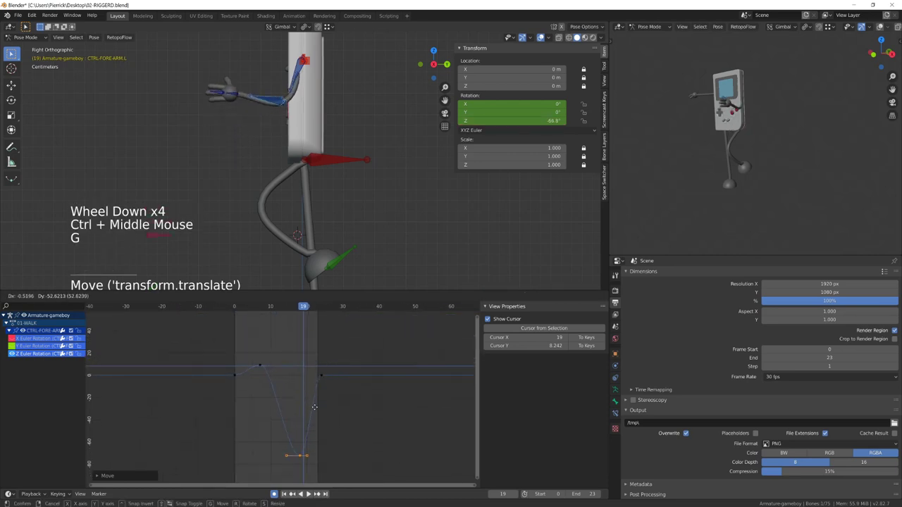
left_click(315, 407)
middle_click_drag(314, 409, 304, 347, "shift")
key("g")
key("x")
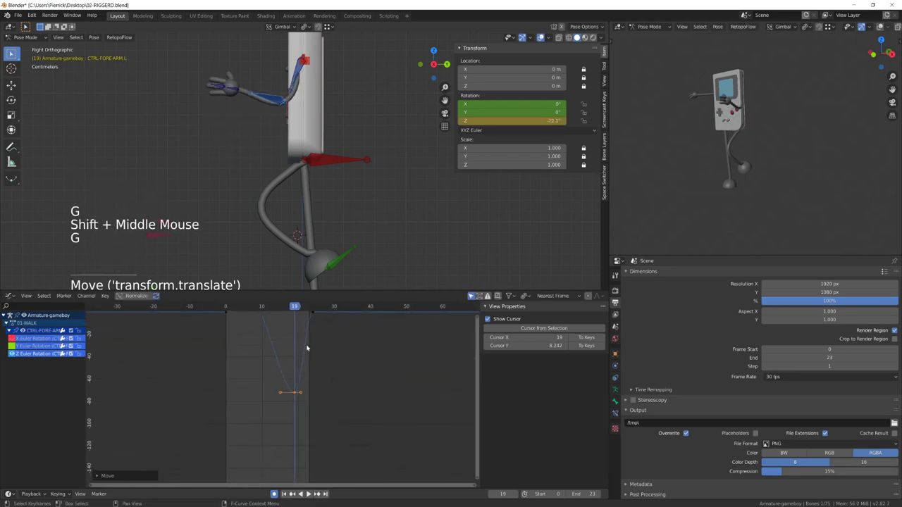
key("g")
middle_click_drag(301, 341, 298, 368, "shift")
- Lower the forearm's Z rotation keyframe at frame 24 to about -60° and rotate its handles to follow the curve's rise
left_click_drag(223, 310, 304, 335)
key("g")
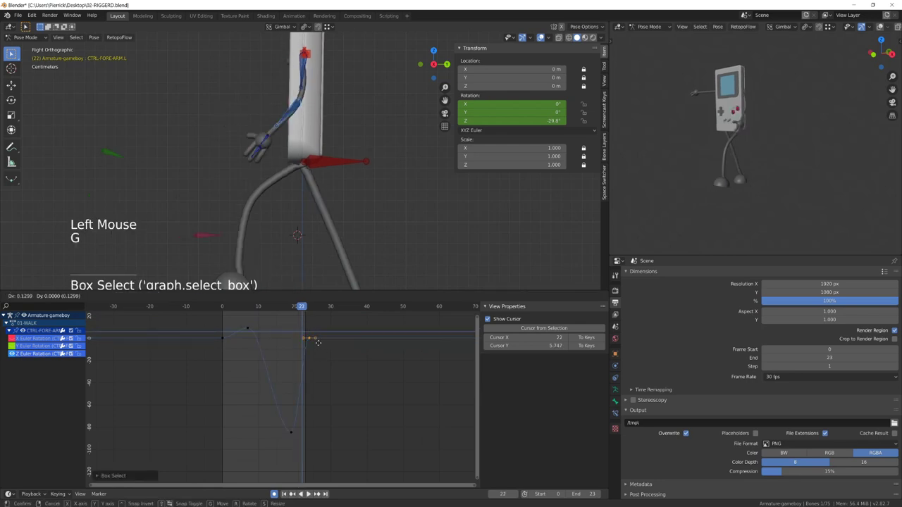
left_click(310, 408)
key("r")
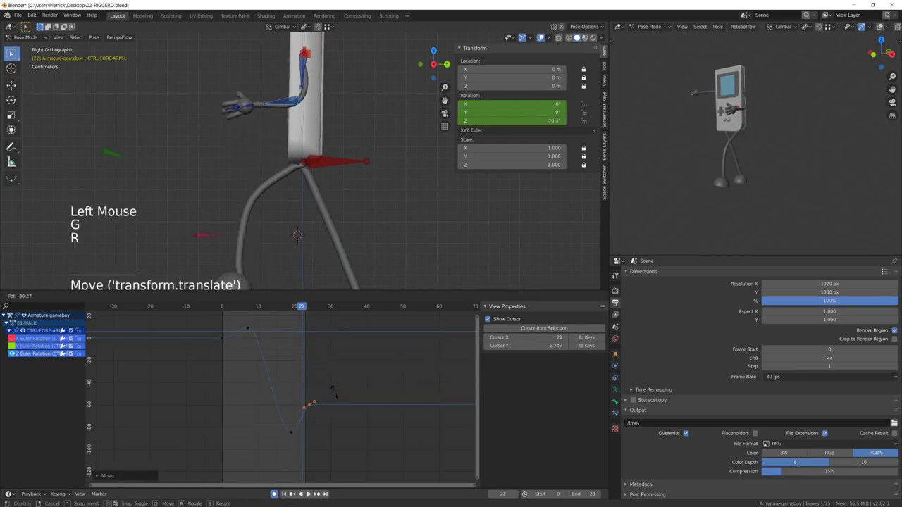
left_click(325, 376)
- Duplicate the forearm's Z rotation keyframe at frame 24 onto frame 0 to make the curve loop
key("shift+d")
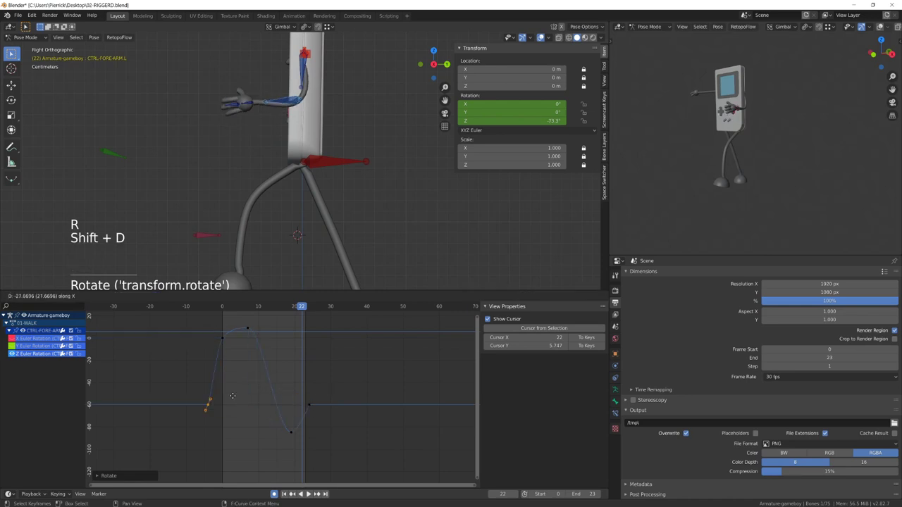
left_click(247, 398)
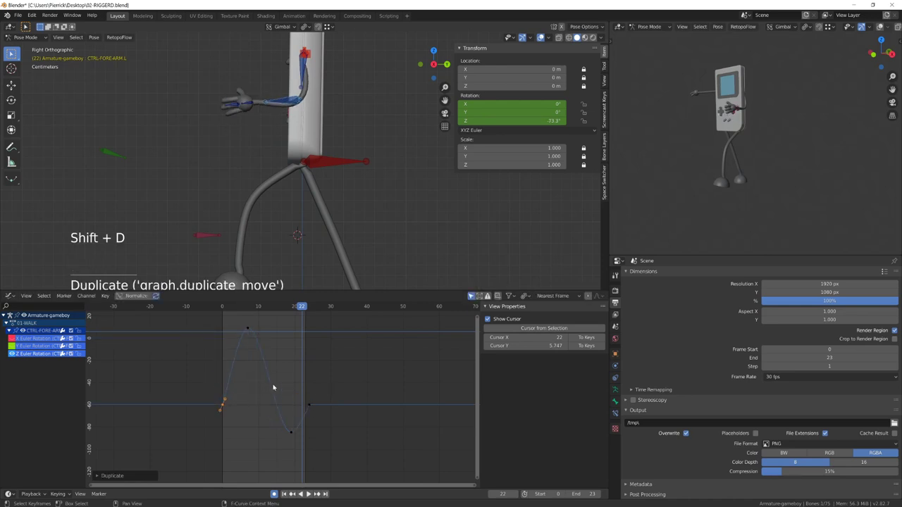
left_click(311, 405)
- Play and scrub through the walk cycle to check the left arm's swing from the side and the front
key("space")
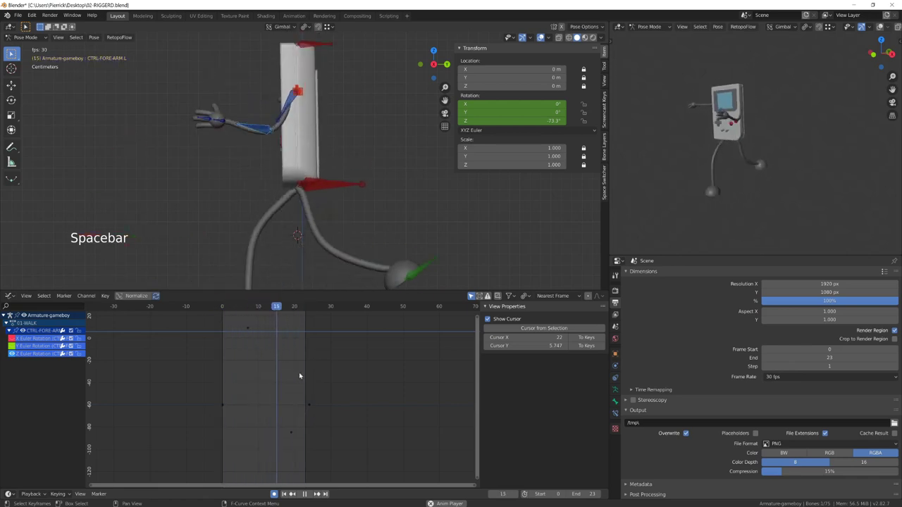
key("space")
left_click_drag(219, 306, 219, 351)
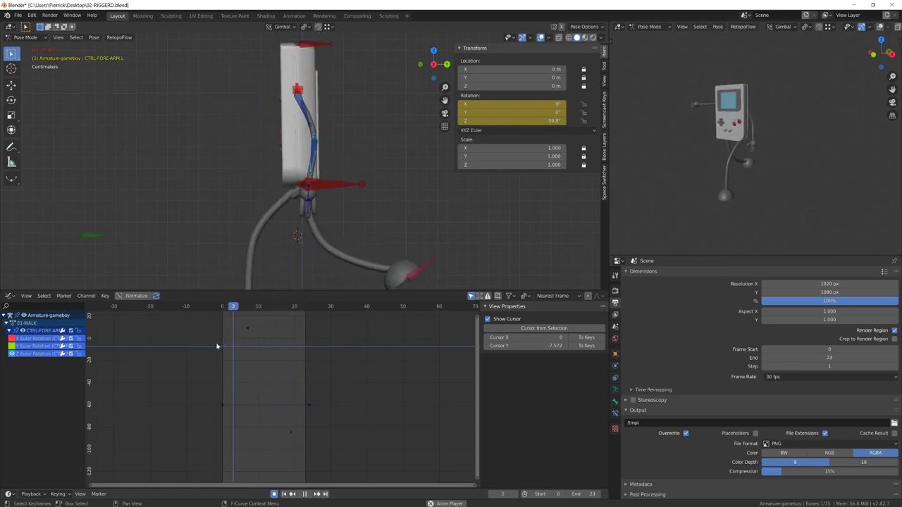
key("space")
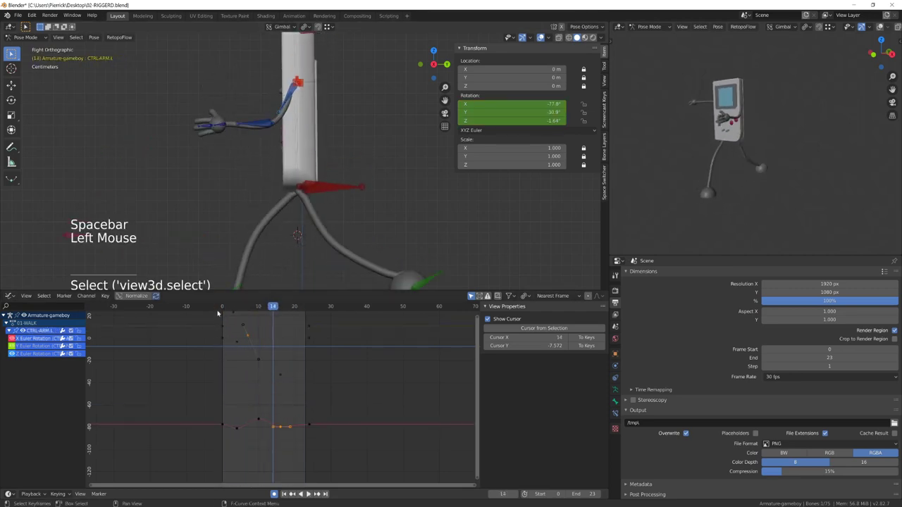
left_click_drag(220, 310, 322, 331)
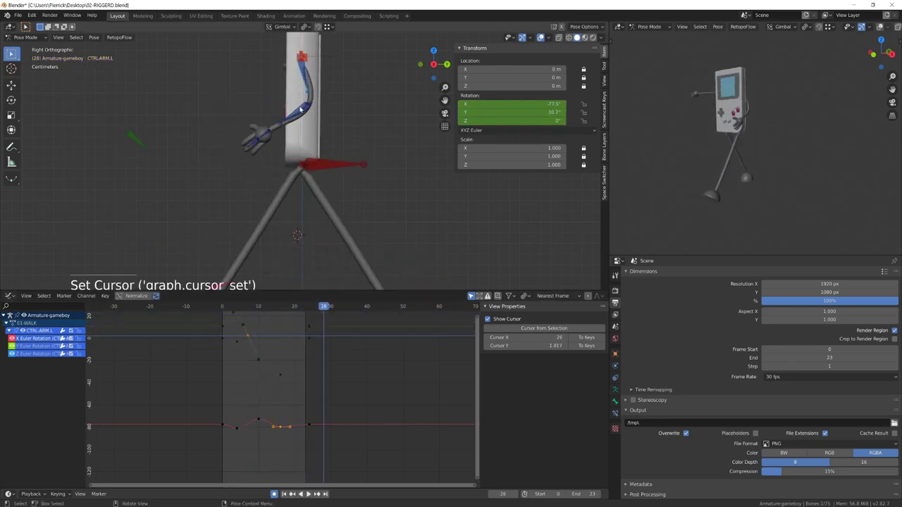
key("space")
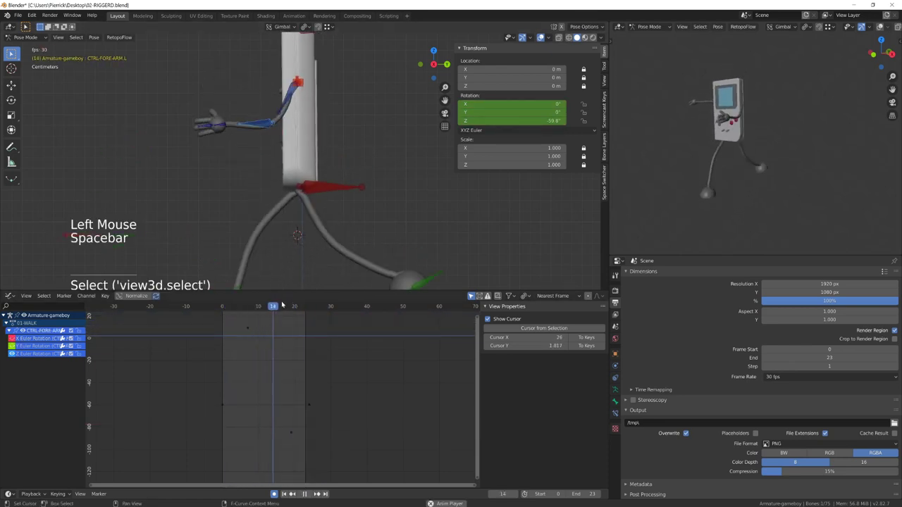
scroll(317, 185, "down", 3)
middle_click(360, 161, "alt")
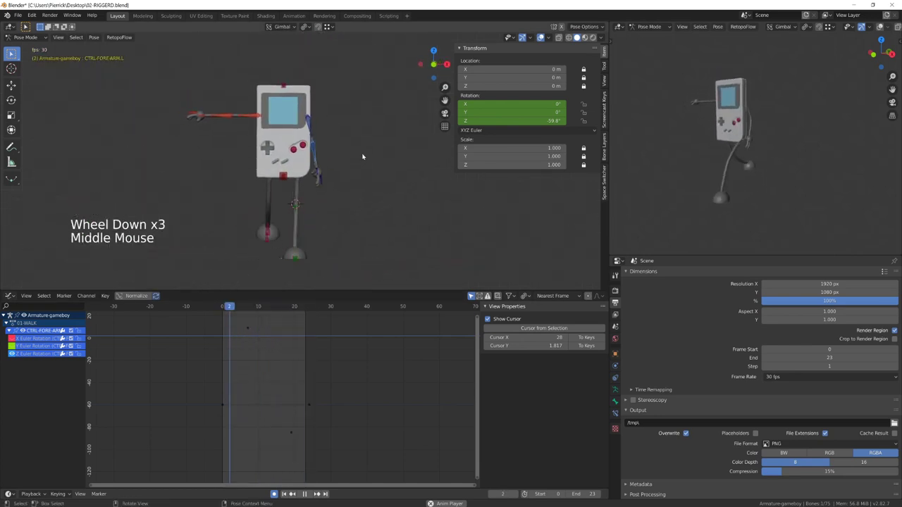
scroll(361, 167, "up", 2)
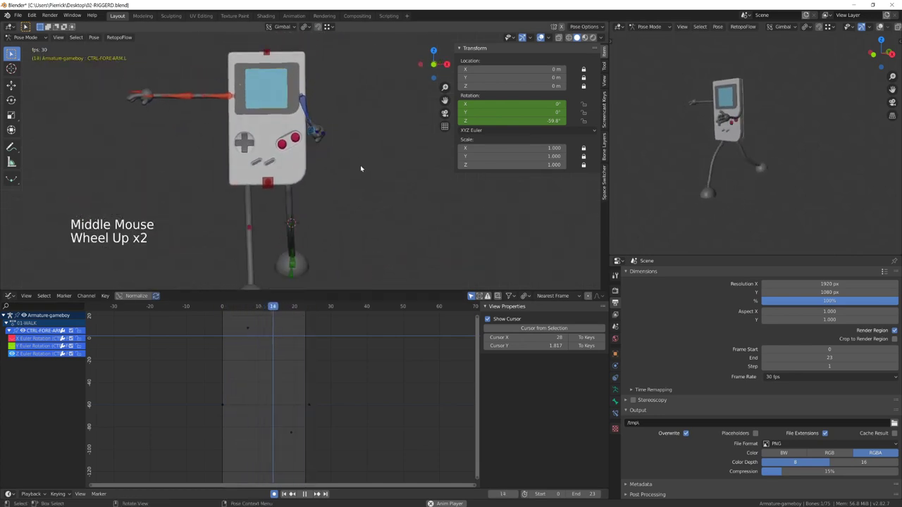
key("space")
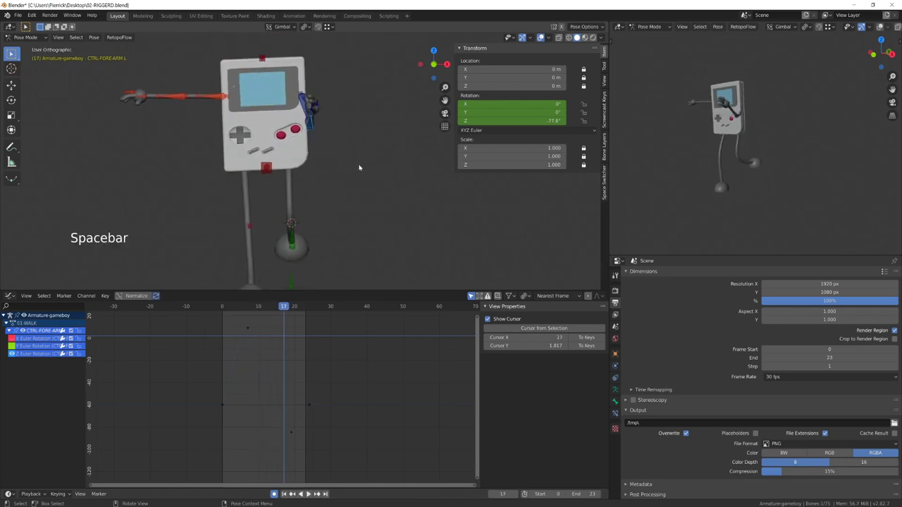
- Select the left hand control bone and expand its rotation curves, picking the X rotation keyframe at frame 0
middle_click_drag(359, 164, 227, 111, "alt")
left_click(240, 107)
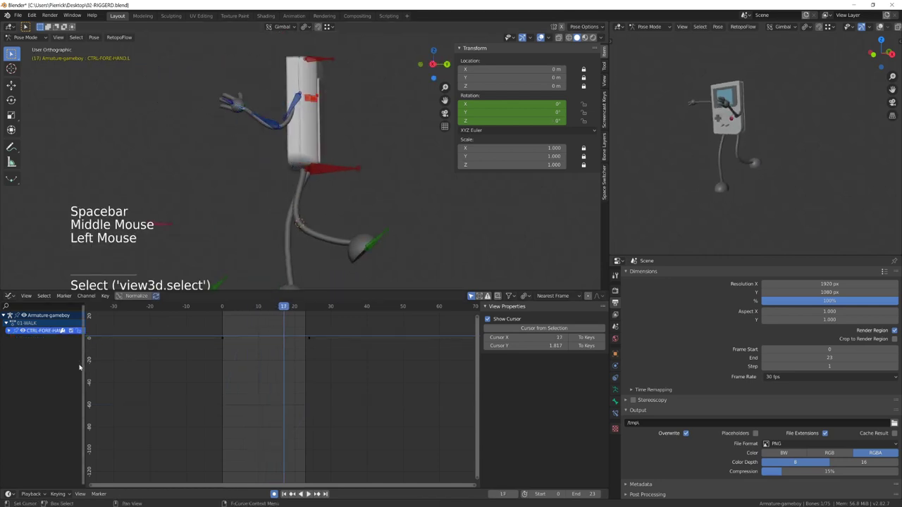
left_click(224, 340)
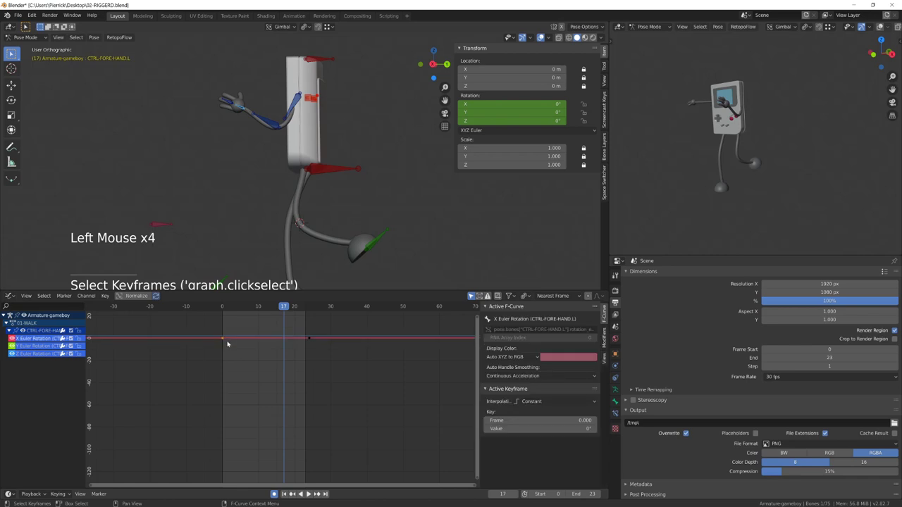
key("r")
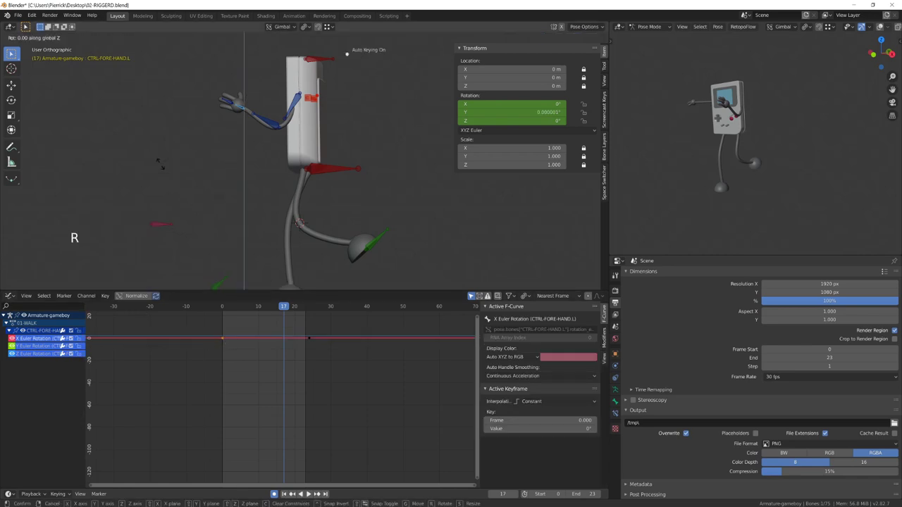
key("r")
key("Escape")
- Show only the left hand's Z rotation curve and select its keyframes
left_click(15, 334)
left_click(14, 346)
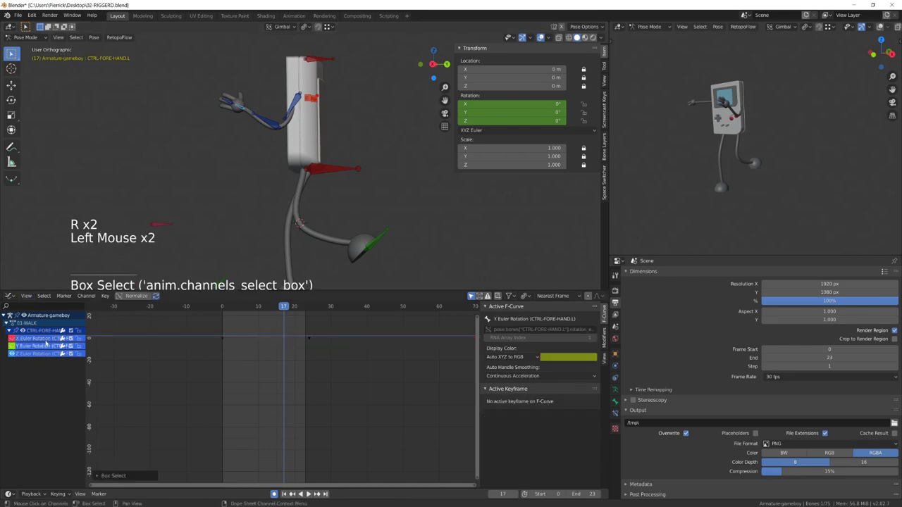
key("a")
key("g")
right_click(228, 352)
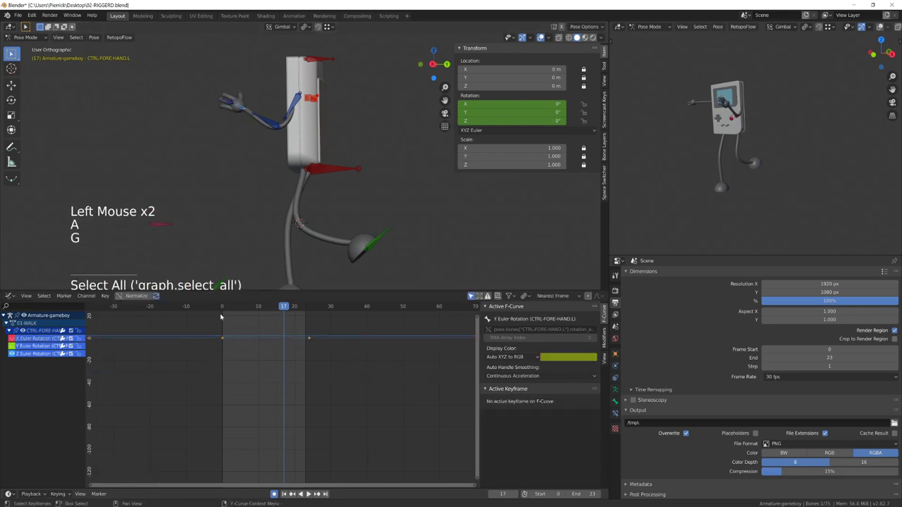
- Duplicate the hand's Z rotation keyframe at frame 0 to frame 10 and raise the copy to about 3.7°
left_click_drag(222, 307, 259, 312)
left_click(228, 347)
key("shift+d")
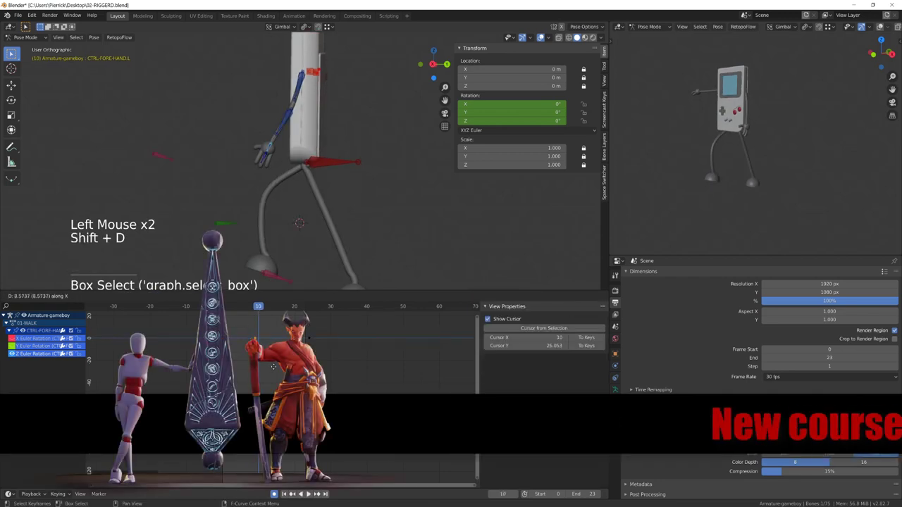
left_click(276, 365)
key("g")
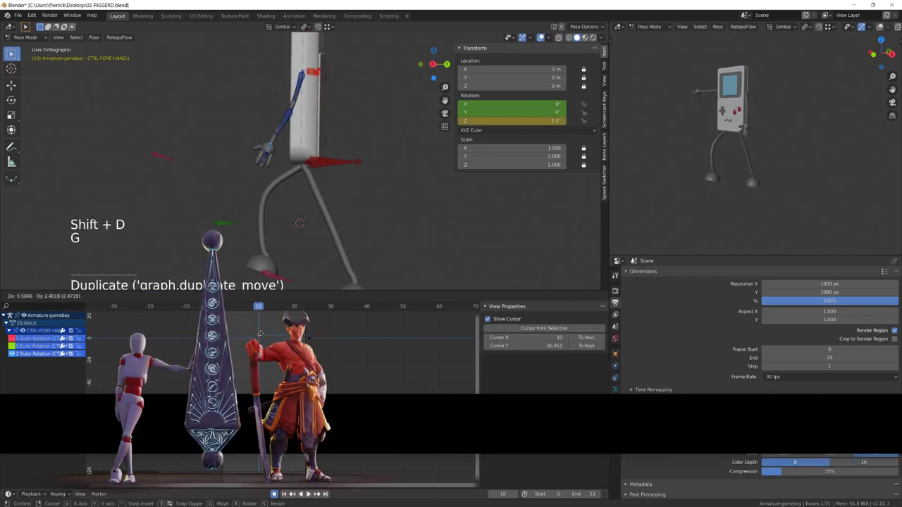
left_click(260, 334)
key("g")
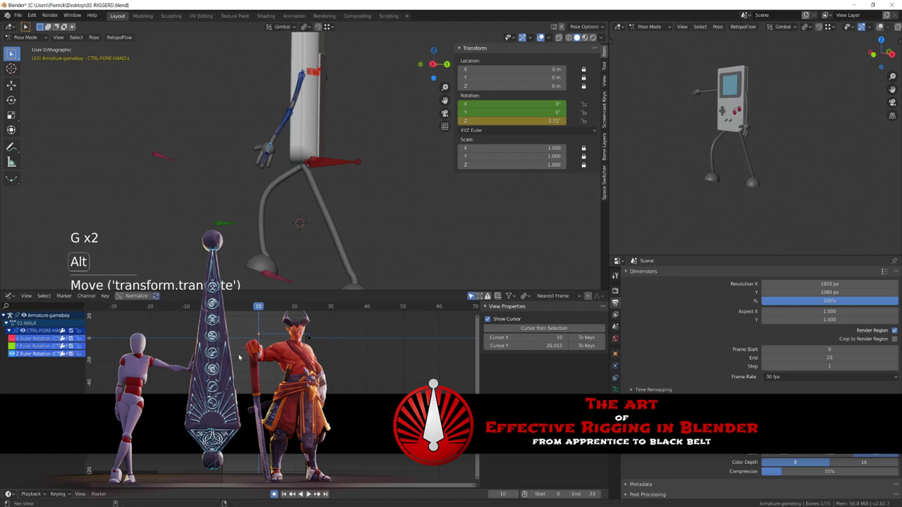
- Show all the hand's rotation curves and set the interpolation of all their keyframes to Bezier
key("alt+h")
key("a")
key("t")
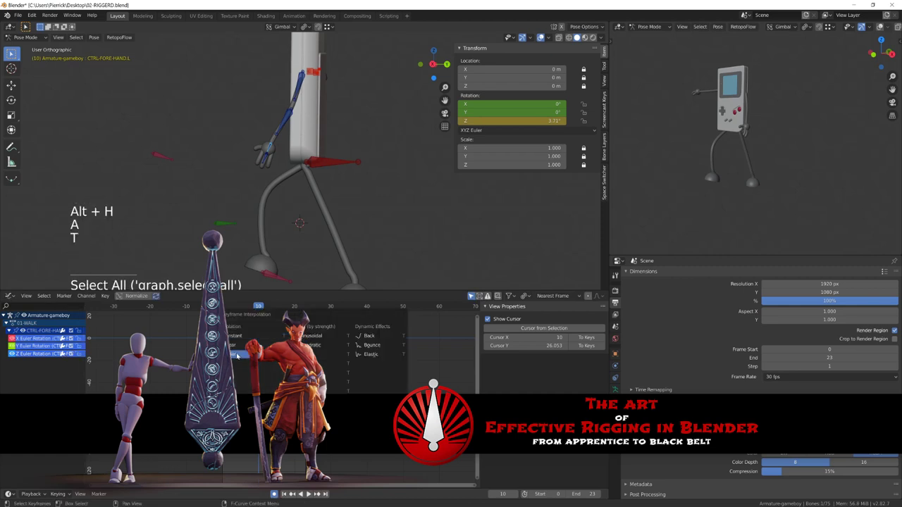
left_click(236, 356)
- Raise the left hand's Z rotation keyframe at frame 10 to about 25.8° and play the walk cycle
double_click(260, 334)
key("g")
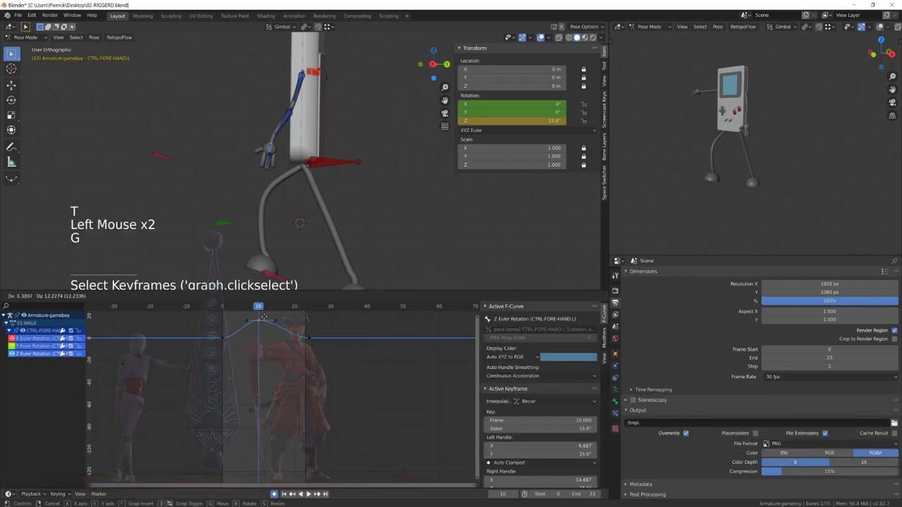
left_click(263, 309)
middle_click_drag(265, 329, 256, 374, "shift")
key("g")
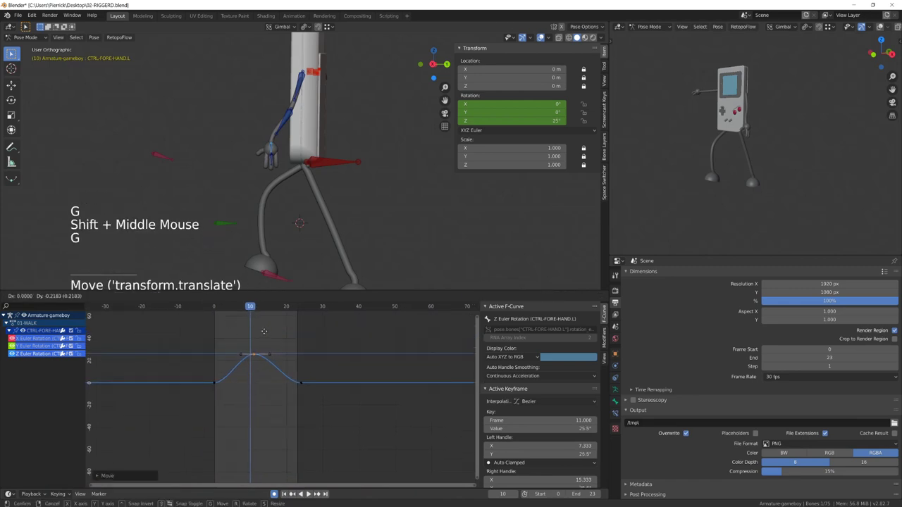
left_click(233, 319)
key("space")
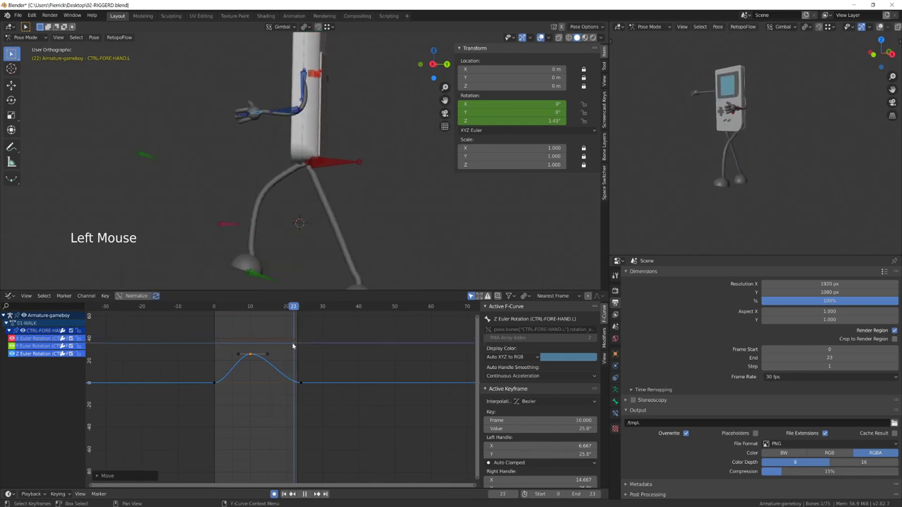
- Lower the hand's Z rotation keyframes at frames 0 and 24 together to about -60.7°
left_click(302, 384)
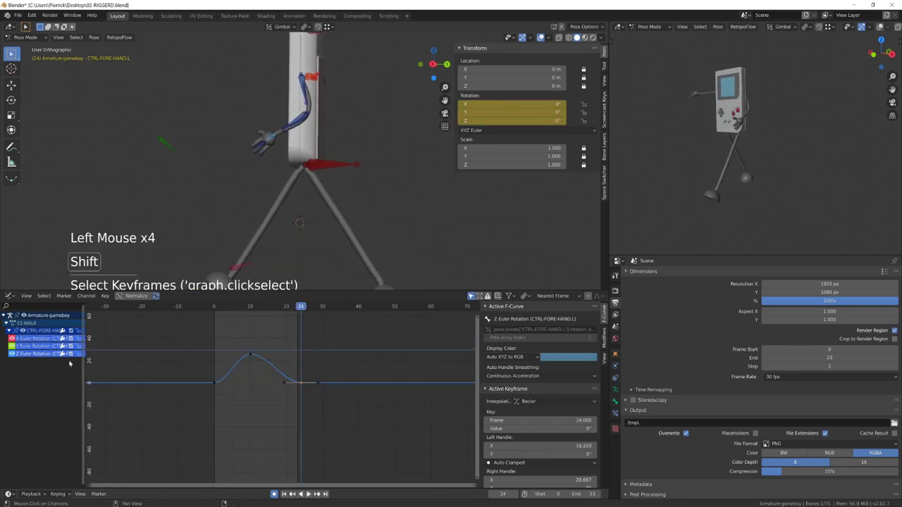
left_click_drag(160, 373, 140, 381, "shift")
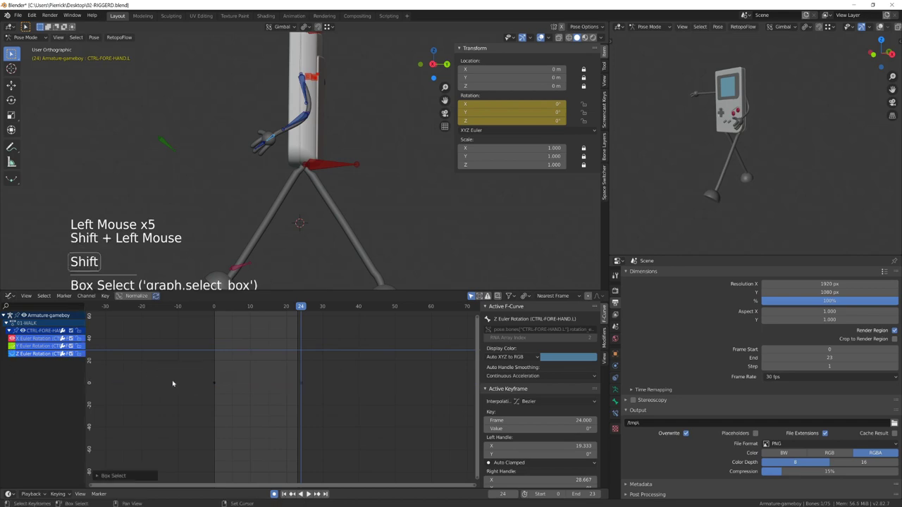
left_click_drag(200, 373, 217, 390, "shift")
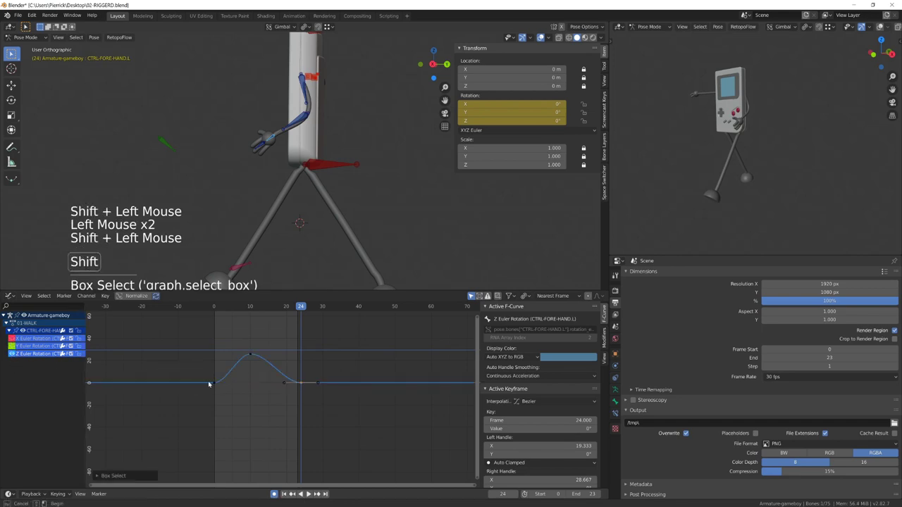
key("g")
left_click(214, 444)
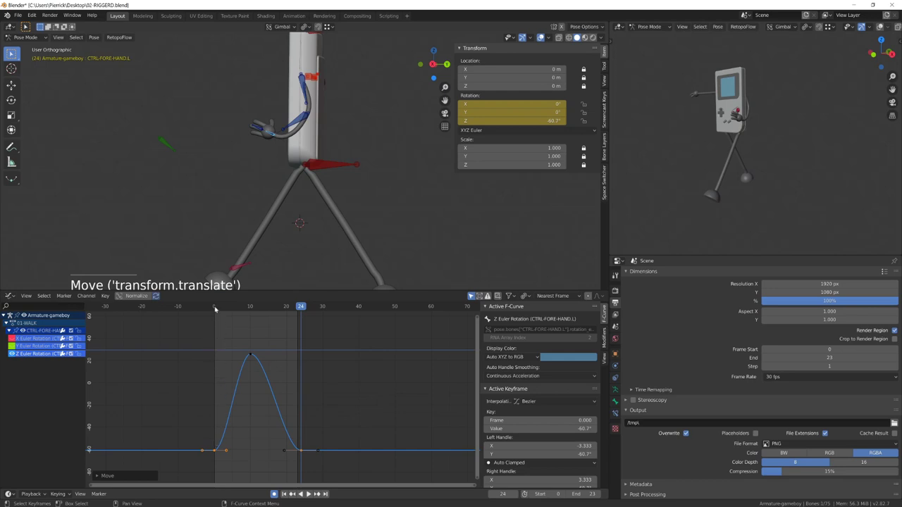
- Play the walk cycle and examine the left hand's swing from several angles
left_click_drag(215, 309, 275, 329)
key("space")
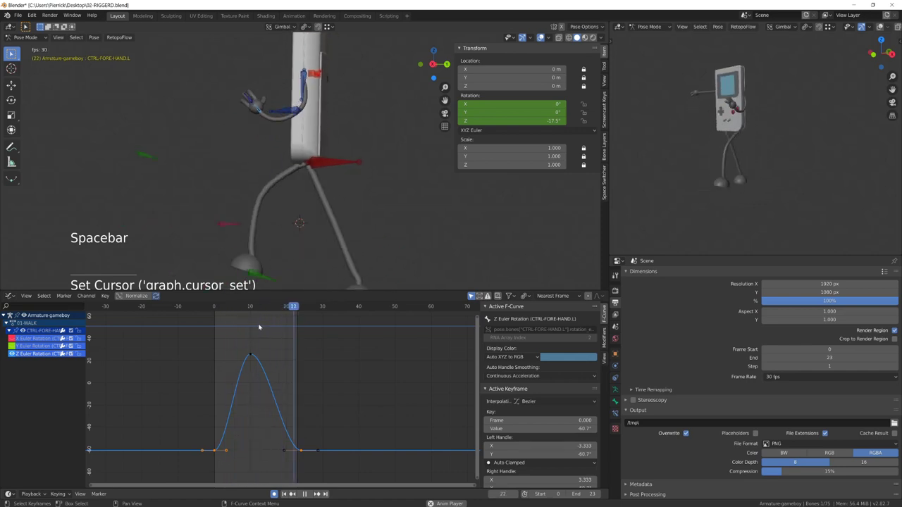
scroll(262, 213, "up", 2)
scroll(260, 211, "up", 1)
scroll(255, 205, "down", 3)
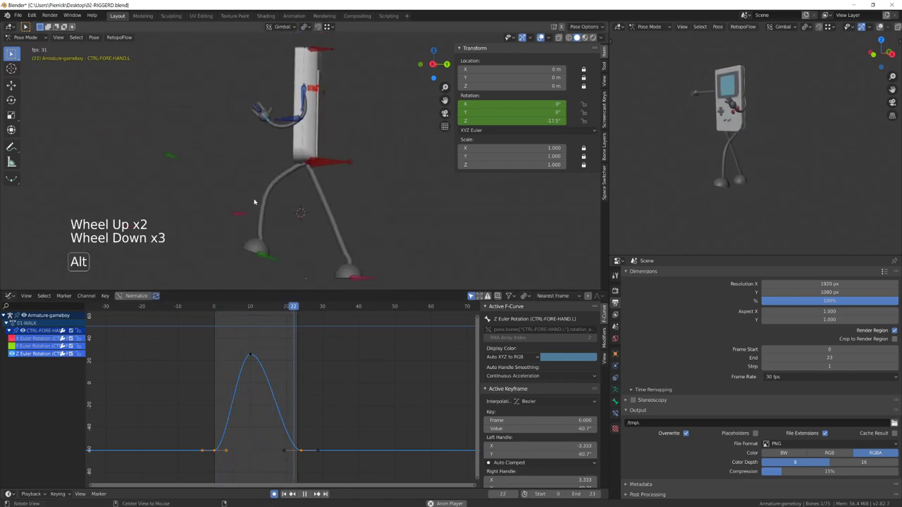
middle_click_drag(254, 203, 290, 201, "alt")
key("space")
scroll(290, 200, "up", 1)
- Select the left upper arm control, view it from the front and raise its X rotation keyframe at frame 10 to about -58°
left_click(312, 126)
scroll(288, 360, "down", 2)
left_click(233, 307)
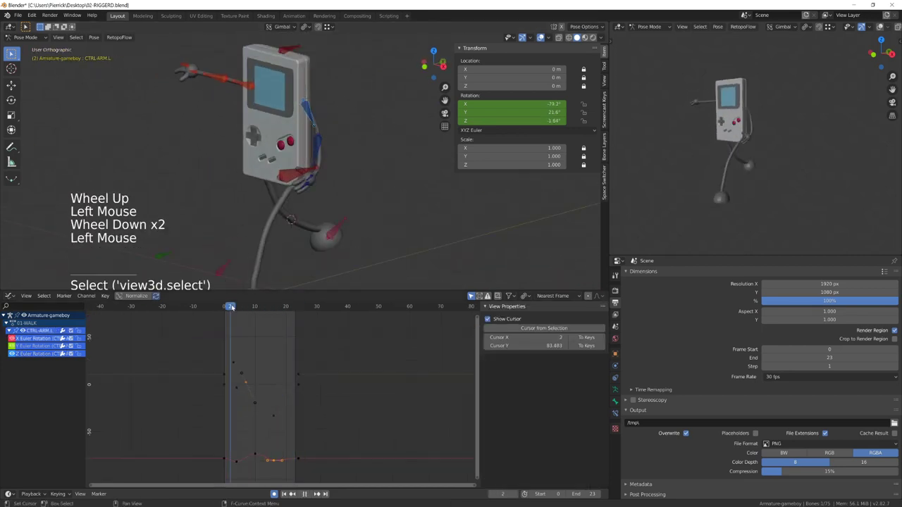
left_click_drag(233, 308, 246, 308)
key("KP_1")
middle_click_drag(273, 358, 279, 328, "shift")
left_click(230, 308)
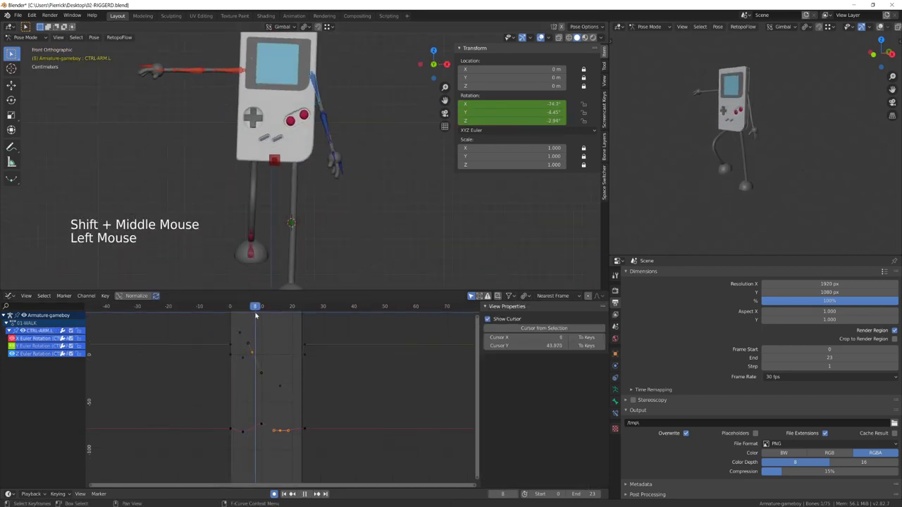
left_click(260, 426)
key("g")
left_click(261, 410)
- Move the left arm's X rotation keyframe at frame 16 to frame 17
left_click(296, 307)
left_click_drag(296, 323, 290, 323)
left_click_drag(273, 422, 287, 439)
key("g")
left_click(292, 437)
- Delete the left arm's Z rotation keyframe at frame 4
left_click(243, 358)
left_click(240, 307)
key("g")
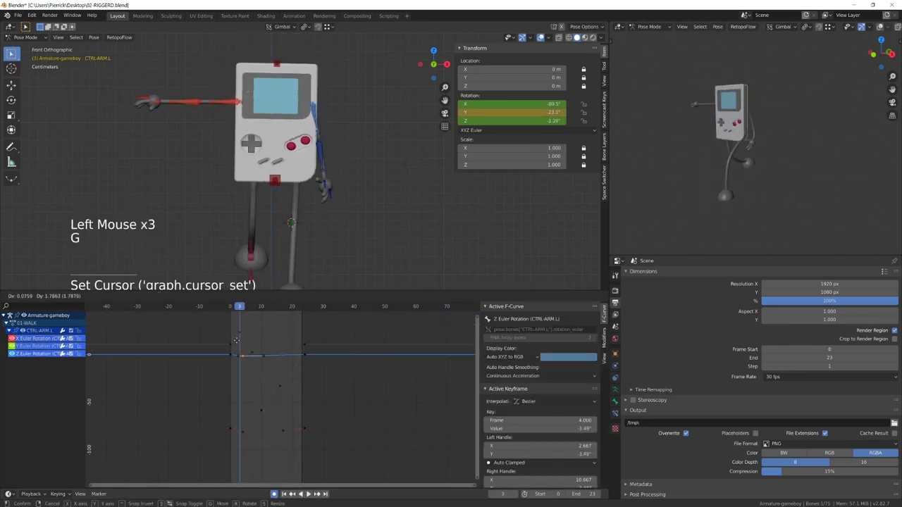
key("x")
left_click(247, 350)
- Duplicate the arm's Z rotation keyframe at frame 24 to frame 15 and lower the copy to about -8.2°
left_click_drag(252, 308, 276, 317)
left_click(304, 355)
key("shift+d")
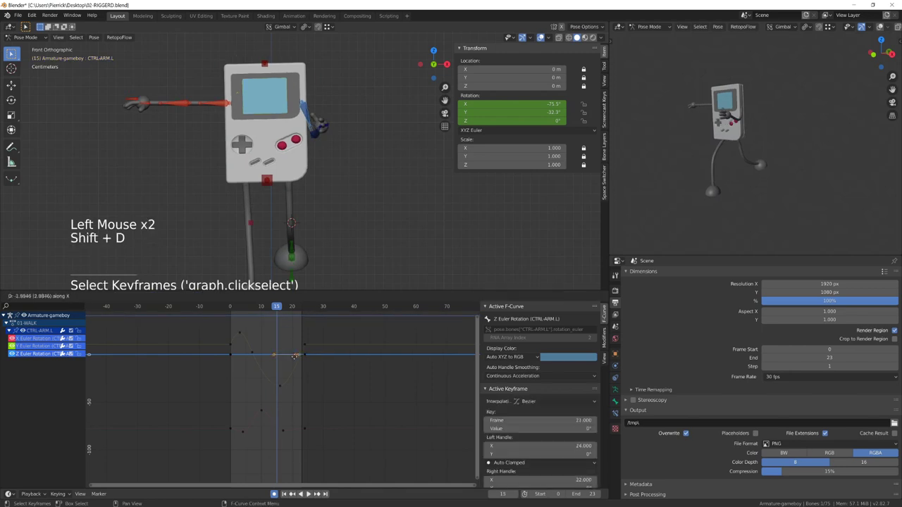
left_click(277, 358)
key("g")
- Move the arm's X rotation keyframe at frame 10 to frame 11 and slightly raise the one at frame 17
left_click(262, 416)
key("g")
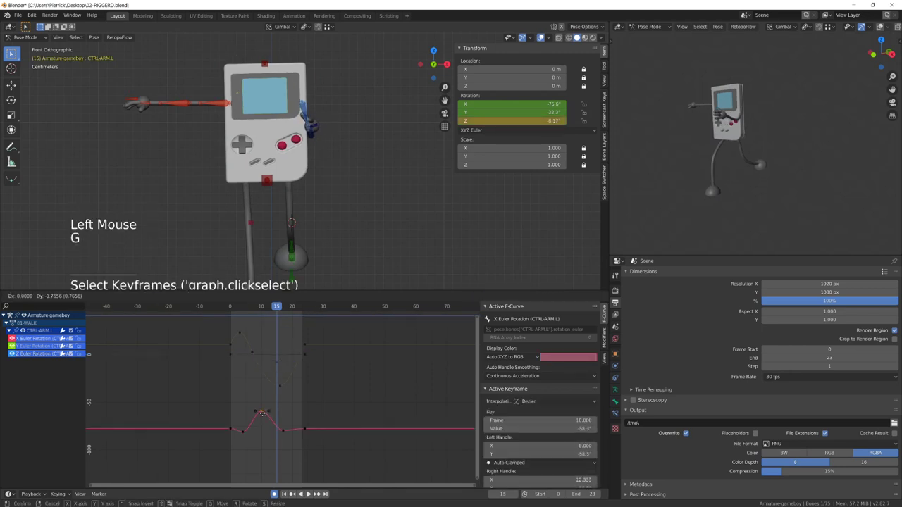
left_click(264, 416)
left_click(282, 431)
- Move the arm's Z rotation keyframe at frame 15 to frame 16 at about -10.5° and play the loop
left_click_drag(278, 309, 306, 320)
left_click(274, 374)
left_click(278, 365)
key("space")
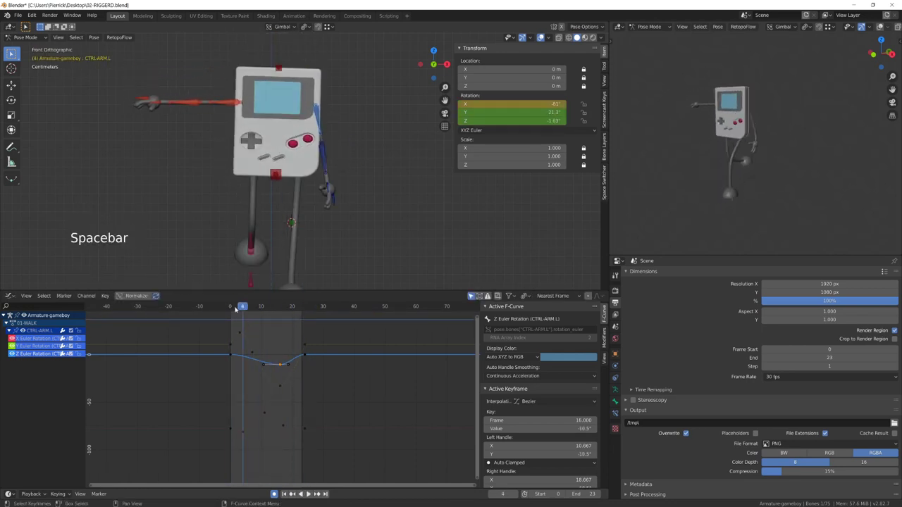
key("space")
left_click(255, 313)
- Raise all the arm's X rotation keyframes, bringing frame 0 to about -69.5°, adjust the frame 11 peak and play the loop
left_click(260, 409)
left_click_drag(218, 402, 324, 444)
key("g")
left_click(314, 437)
left_click(265, 412)
key("g")
left_click(256, 418)
left_click_drag(215, 401, 330, 438)
key("g")
left_click(332, 427)
key("space")
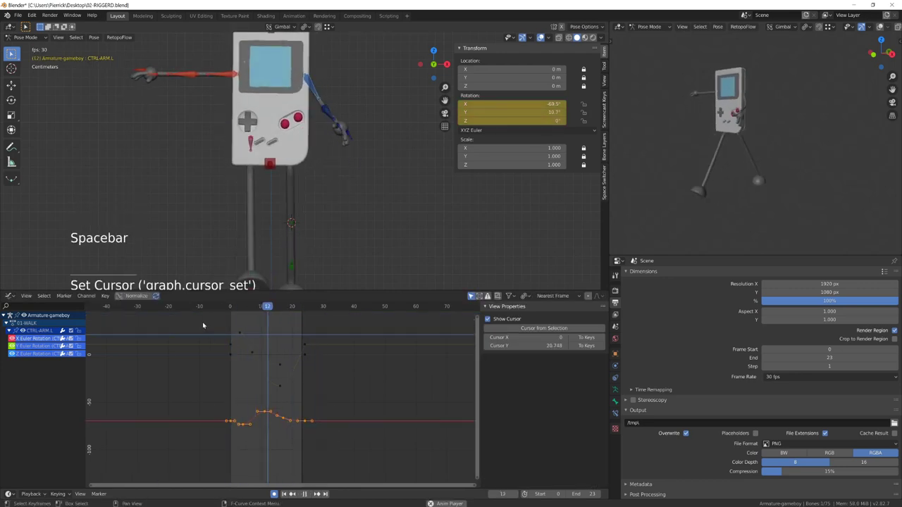
- Select the left finger control, expand its rotation curves and set all their keyframes to Bezier interpolation
middle_click_drag(268, 204, 307, 198)
left_click(334, 195)
scroll(307, 198, "up", 1)
left_click(10, 330)
key("a")
key("t")
left_click(266, 380)
key("a")
key("g")
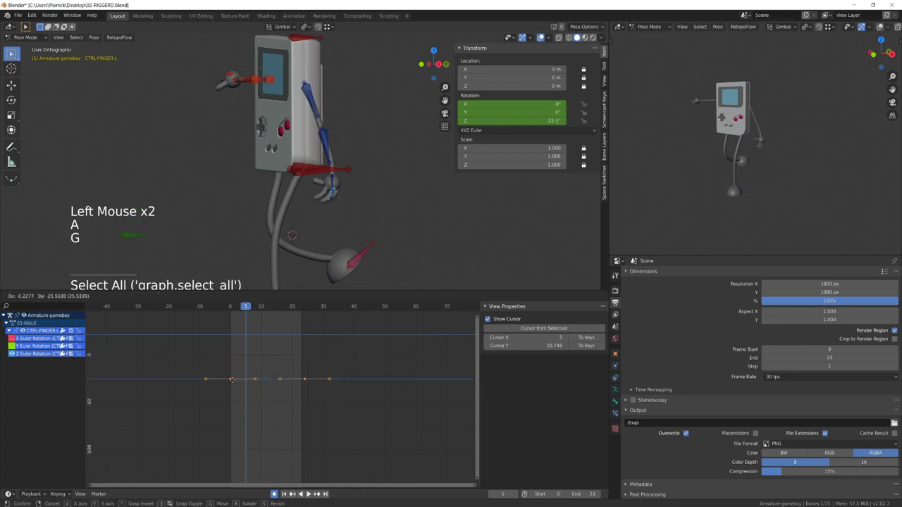
left_click(249, 322)
- From the right-side view, duplicate the finger's Z rotation keyframe at frame 0 to frame 4 and lower the copy to about -19°
key("KP_3")
key("space")
key("space")
left_click_drag(227, 306, 230, 366)
scroll(235, 345, "up", 3)
key("shift+d")
left_click(237, 367)
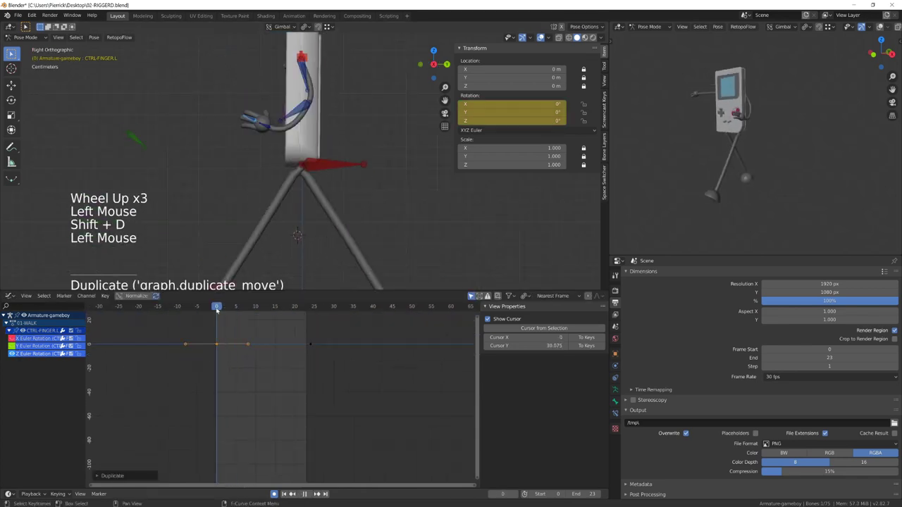
left_click(229, 361)
left_click(238, 381)
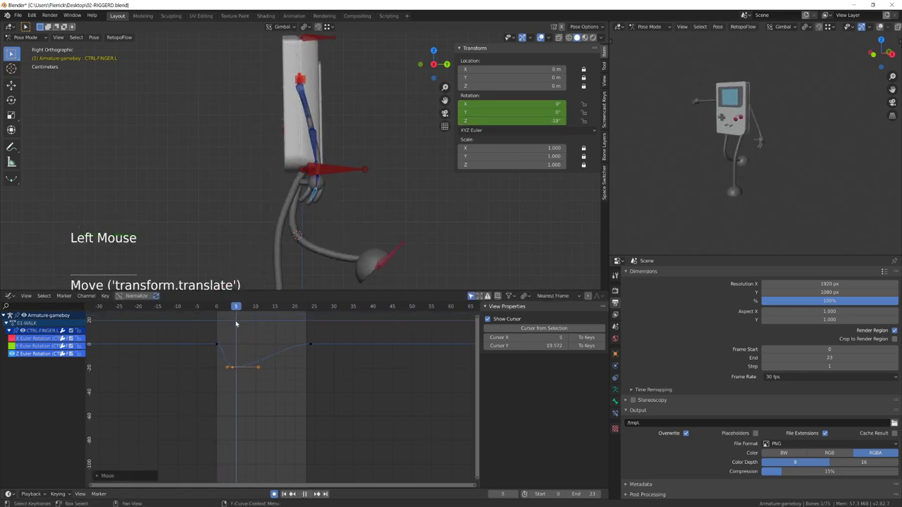
- Add a finger Z rotation keyframe at frame 11 by duplication and raise it to about 17°
left_click(259, 325)
key("g")
left_click(266, 337)
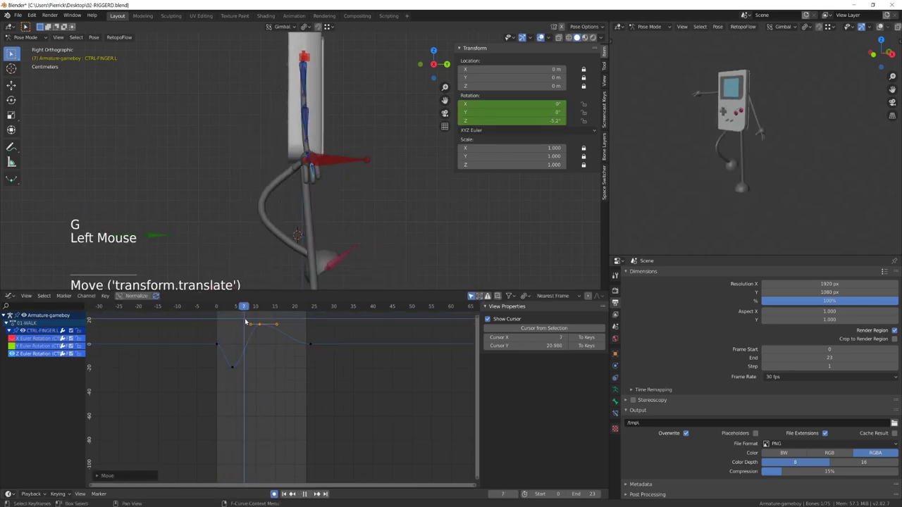
- Lower the finger's Z rotation keyframes at frames 0 and 24 together to about -15.6°
left_click_drag(266, 337, 308, 341)
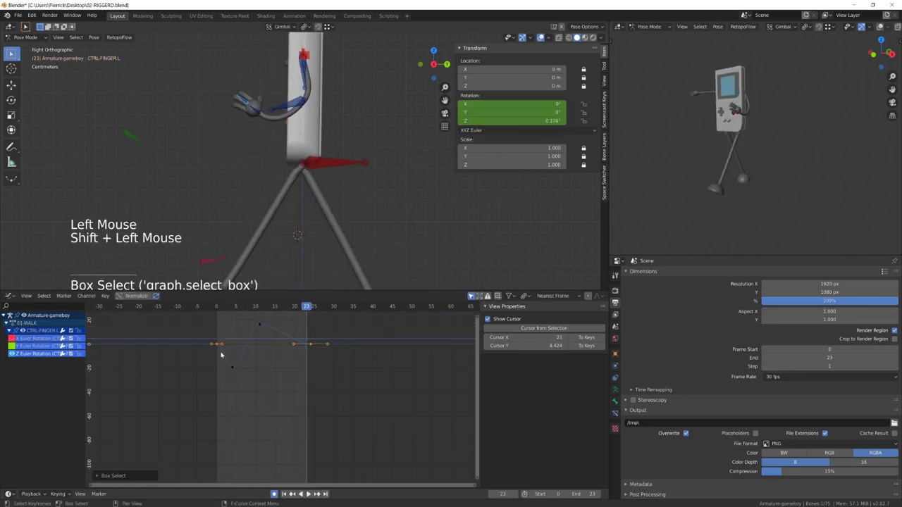
key("g")
left_click(220, 329)
- Lower the finger's Z rotation keyframe at frame 4 to about -25°
left_click_drag(217, 308, 236, 329)
left_click(233, 367)
key("g")
left_click(232, 374)
- Tilt the finger keyframe's handles at frame 0 along the downward slope, duplicate it onto frame 24 and play the loop
left_click(218, 365)
left_click(217, 364)
key("r")
left_click(224, 368)
key("shift+d")
left_click(312, 358)
key("space")
- Review the loop from the front, select all the character's control bones and reveal all their animation curves
scroll(339, 180, "down", 2)
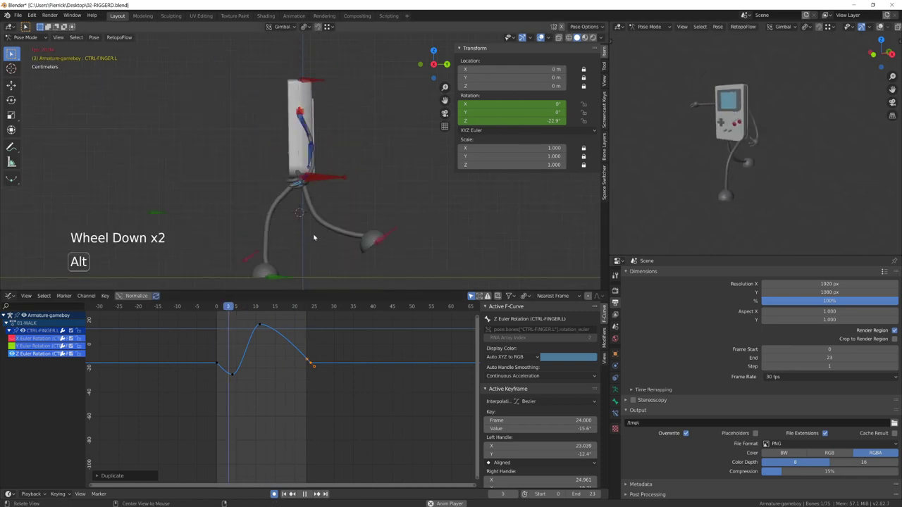
middle_click_drag(317, 176, 338, 180)
key("KP_1")
key("space")
left_click(345, 197)
key("alt+h")
key("a")
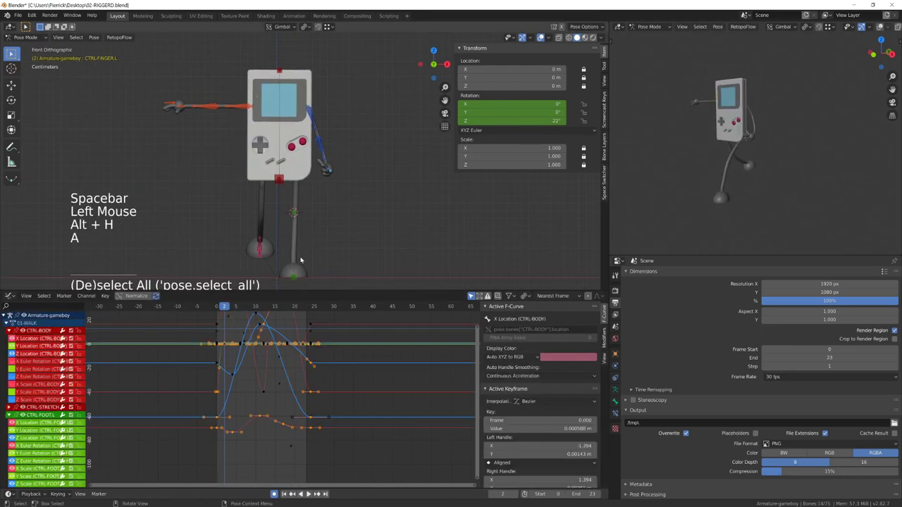
scroll(278, 389, "down", 4)
middle_click_drag(277, 389, 282, 384, "shift")
middle_click_drag(282, 384, 289, 380, "ctrl")
- Unhide every remaining curve in the Graph Editor and select all of their keyframes
key("a")
key("alt+h")
key("a")
key("t")
key("a")
key("a")
key("a")
- Select the four left arm controls, go to frame 0 and copy all their rotation keyframes
left_click(320, 166)
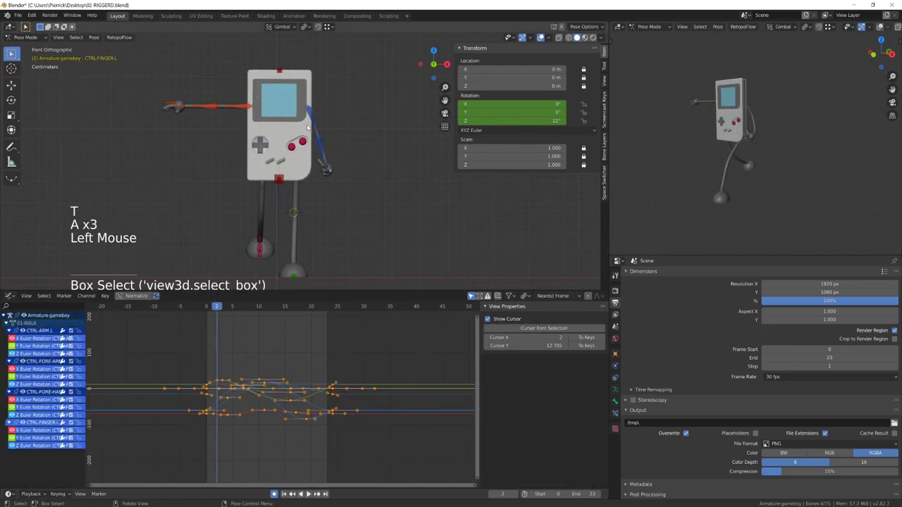
left_click(206, 306)
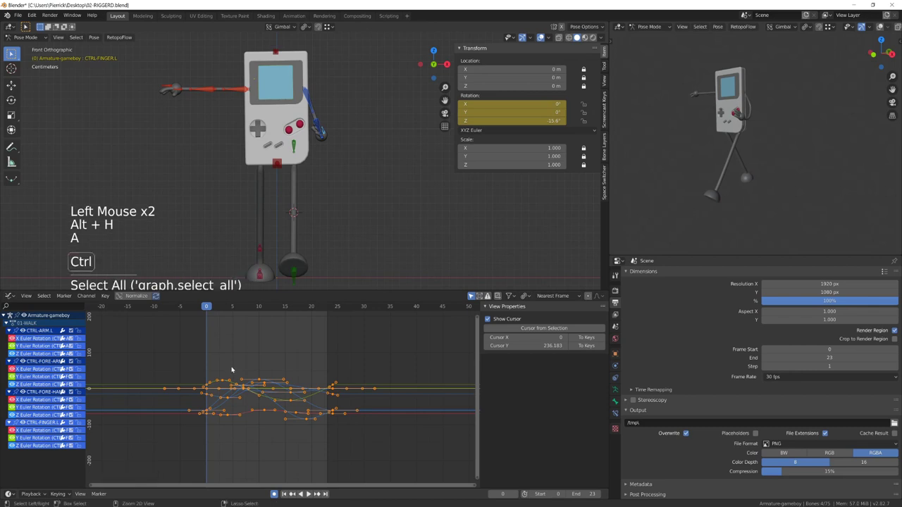
key("ctrl+c")
key("ctrl+c")
key("ctrl+c")
- Select the four right arm controls, paste the copied keyframes flipped onto them at frame 0 and play from the side
left_click_drag(222, 106, 221, 105)
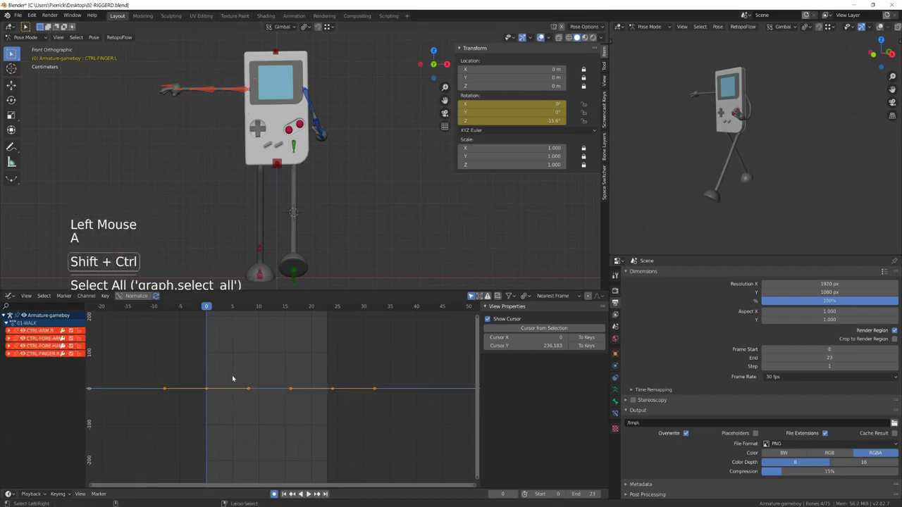
key("ctrl+shift+v")
middle_click_drag(249, 133, 239, 149)
key("space")
- Duplicate the right arm's keyframes 24 frames forward, shift them all by -12 frames and play the cycle
key("shift+d")
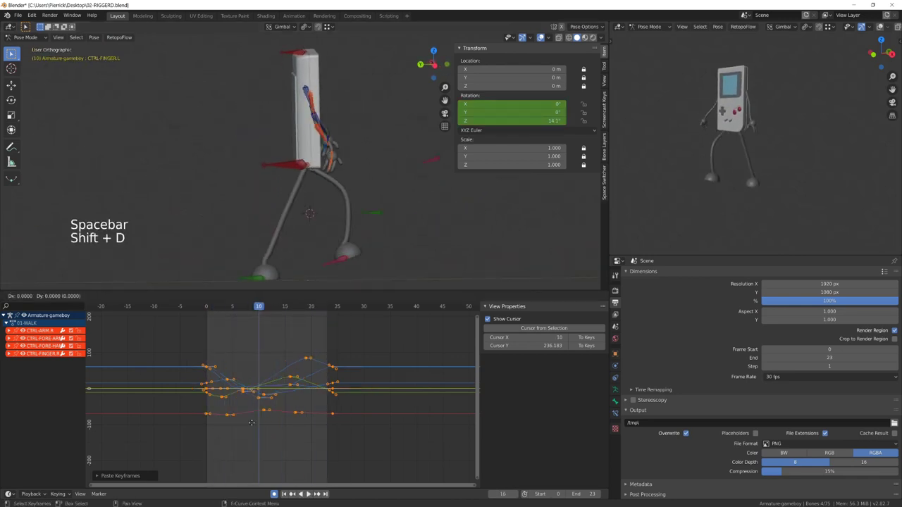
left_click(377, 430)
key("a")
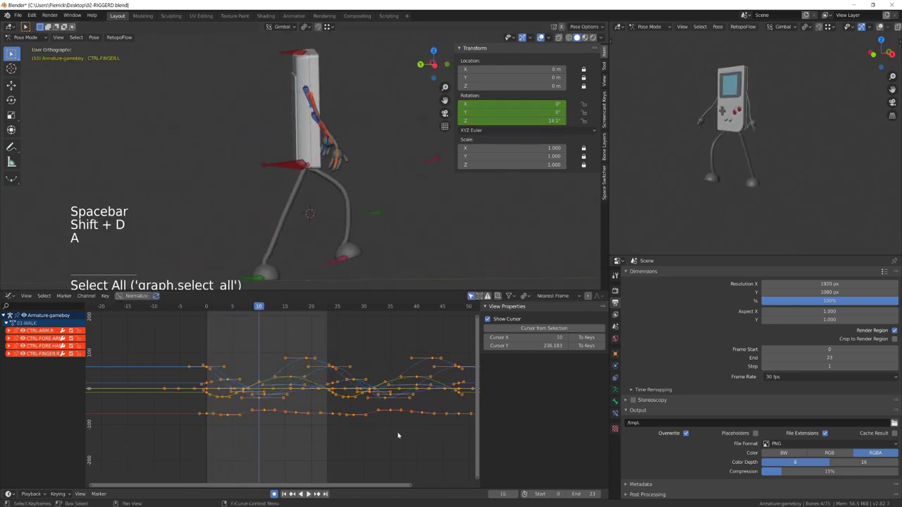
type("-12")
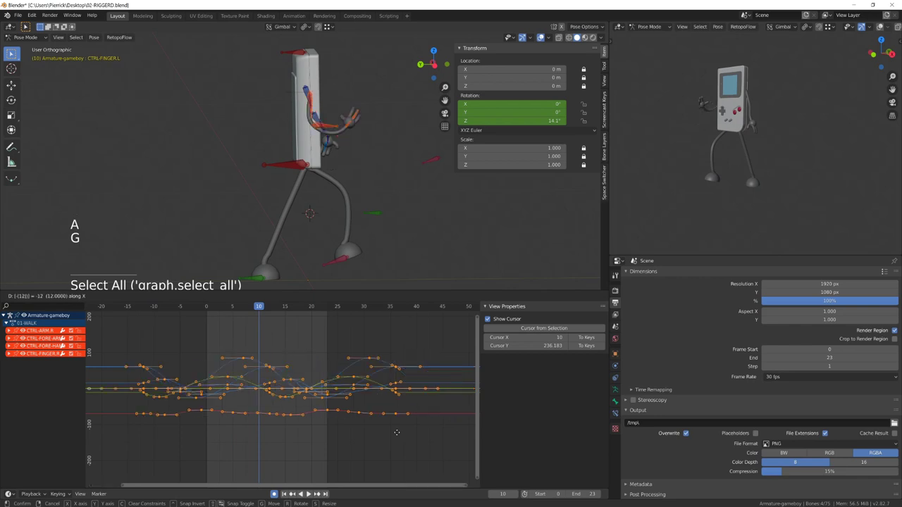
key("Return")
key("space")
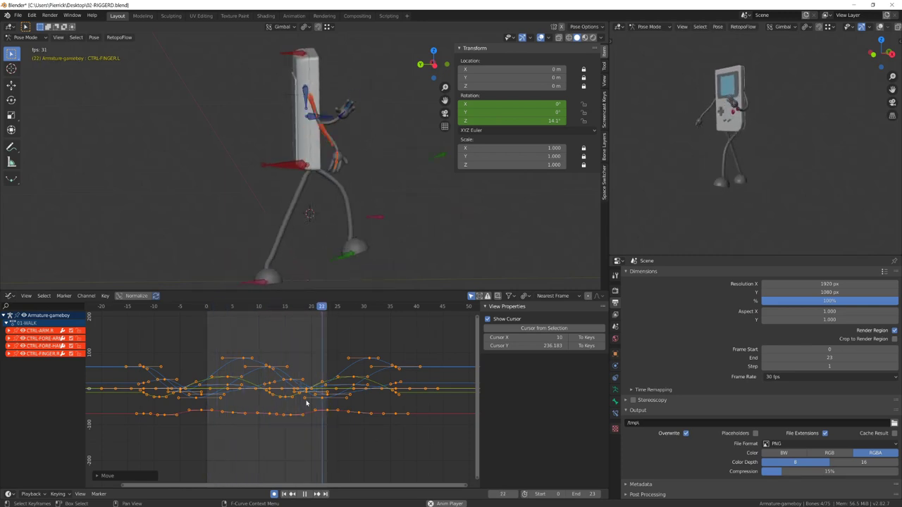
key("space")
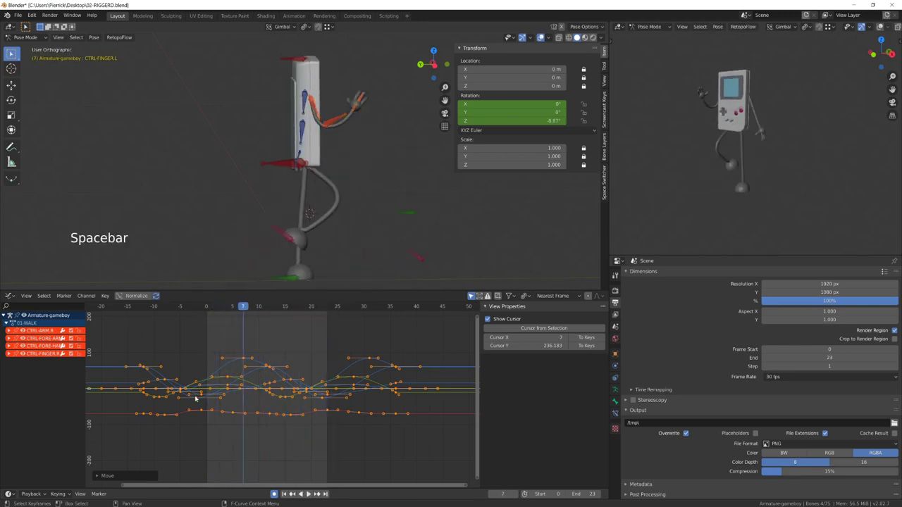
- Insert keyframes at frame 0 on all the right arm controls' curves
left_click(207, 307)
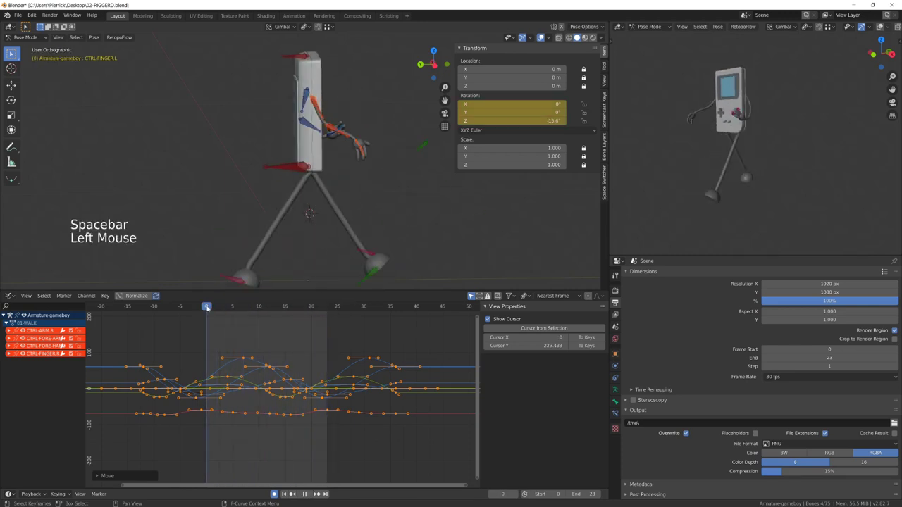
key("i")
left_click(208, 360)
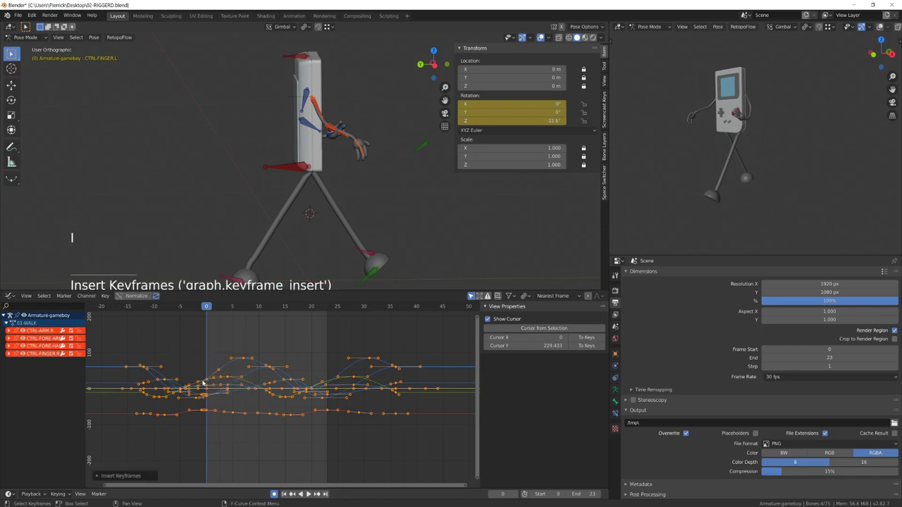
key("a")
key("a")
key("a")
- Set the handles of the right arm curves' frame 0 keyframes to Free and duplicate those keyframes at frame 24
left_click_drag(216, 444, 215, 444)
key("c")
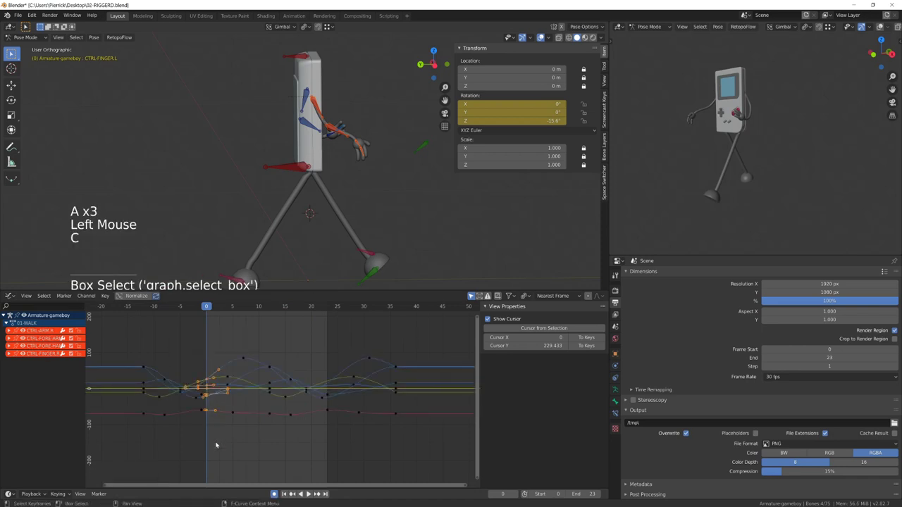
key("v")
left_click(216, 444)
key("shift+d")
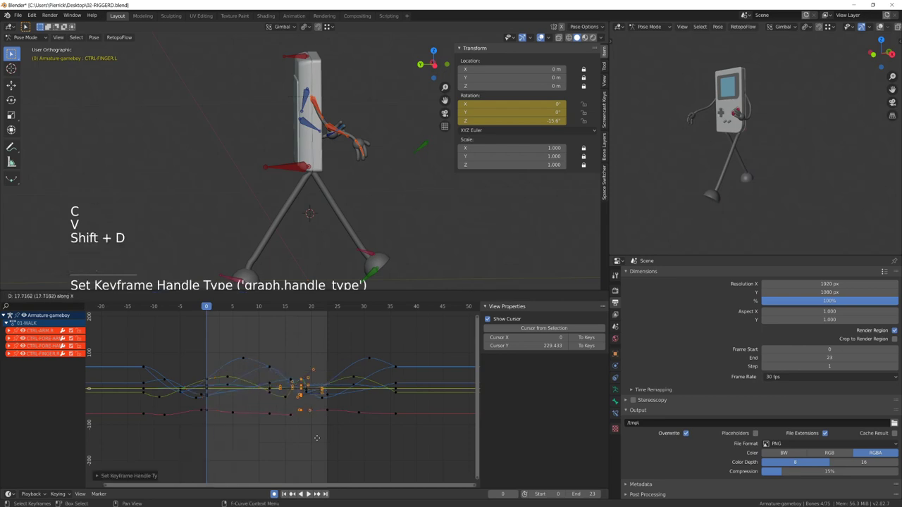
left_click(341, 441)
- Delete the right arm keyframes after frame 24 and before frame 0, and play the cycle to check it
key("a")
key("a")
key("a")
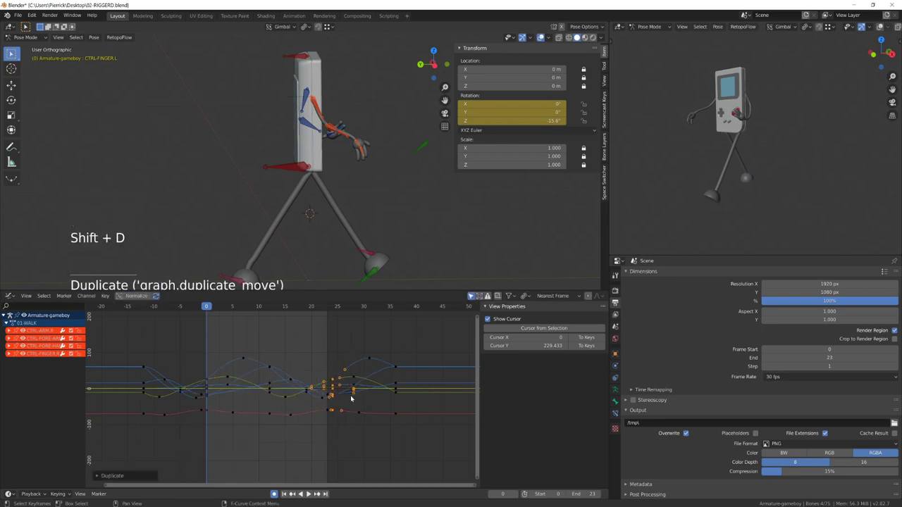
left_click(340, 344)
left_click_drag(413, 434, 413, 436)
key("x")
left_click(414, 436)
left_click_drag(105, 336, 205, 449)
key("x")
left_click(201, 446)
key("space")
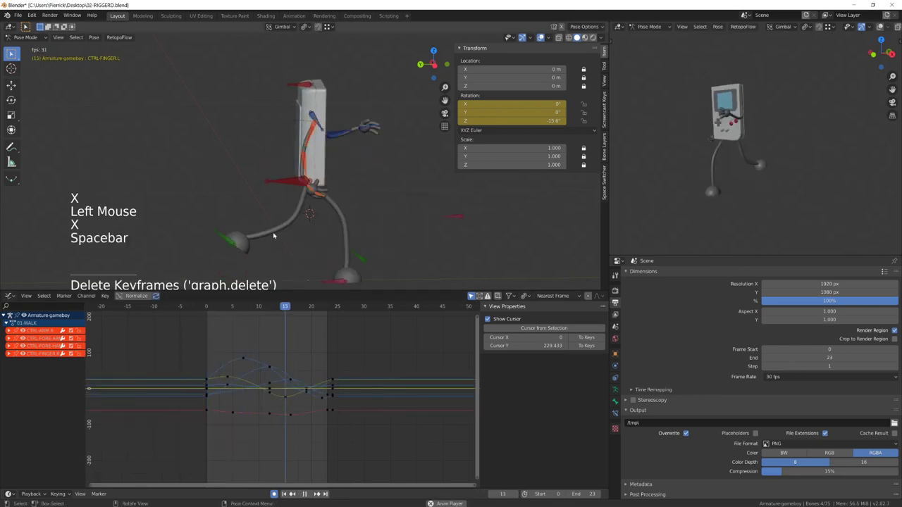
key("KP_3")
key("space")
- Select the left upper arm control and shift its whole Y Euler Rotation curve slightly upward, with the pose checked from the side
middle_click_drag(311, 98, 314, 93)
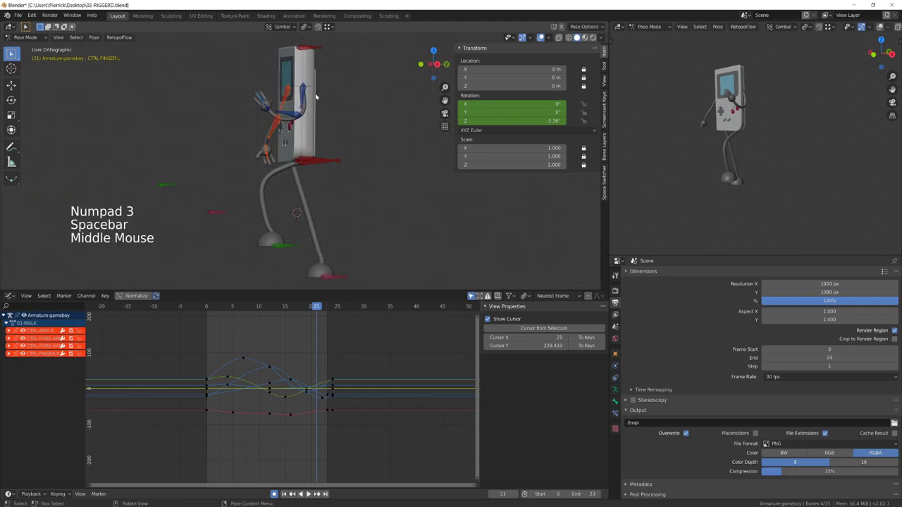
left_click(308, 92)
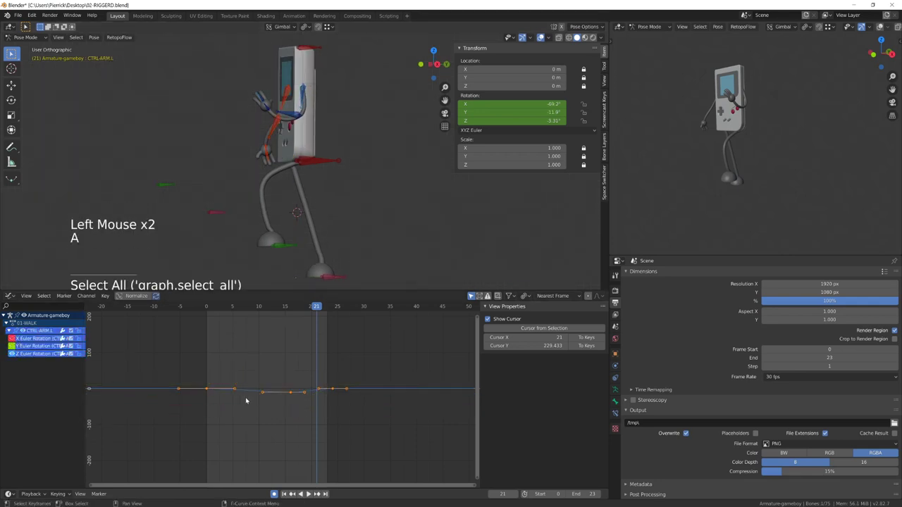
key("g")
key("Escape")
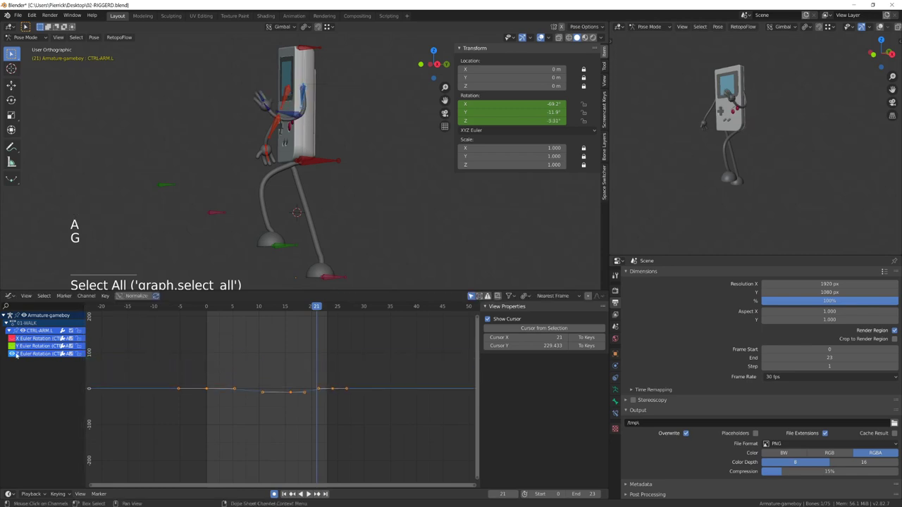
key("g")
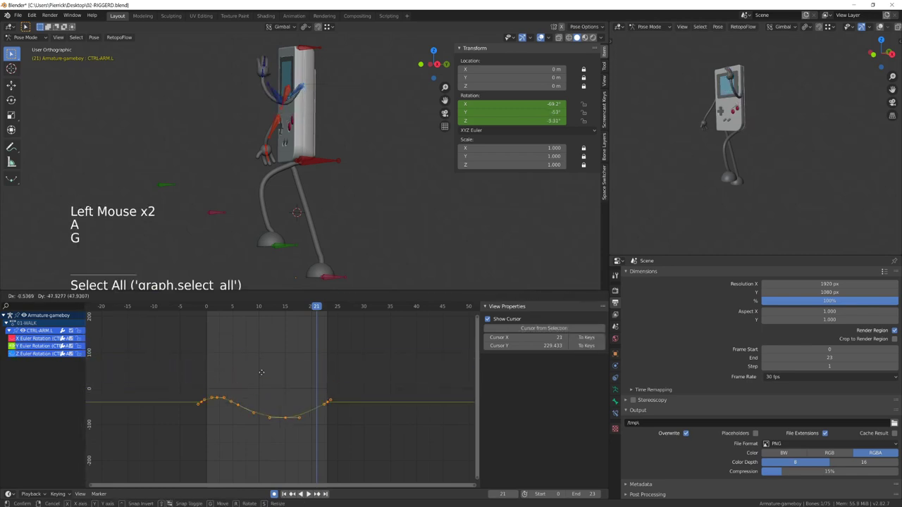
key("Escape")
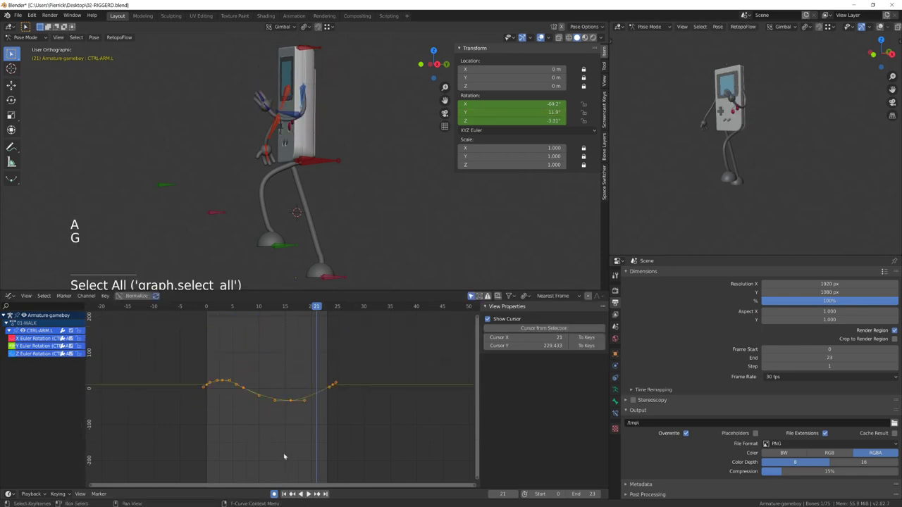
key("KP_3")
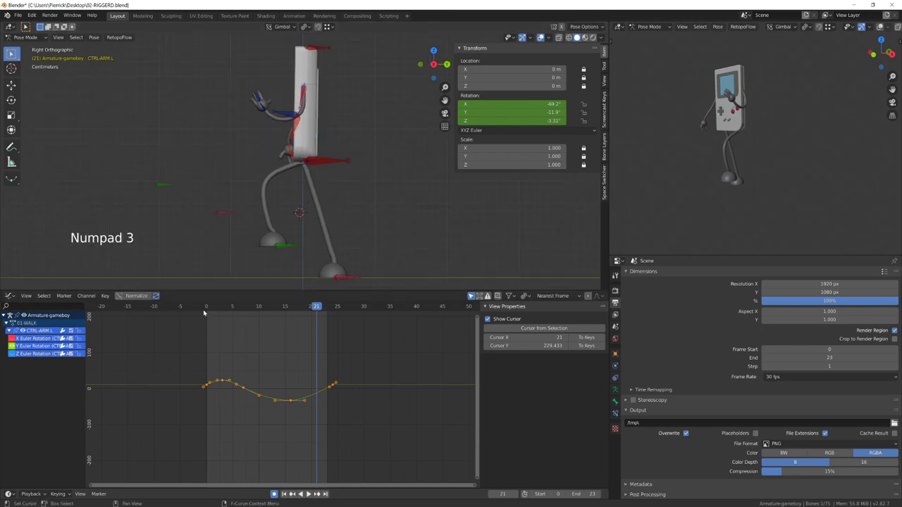
left_click_drag(204, 311, 245, 326)
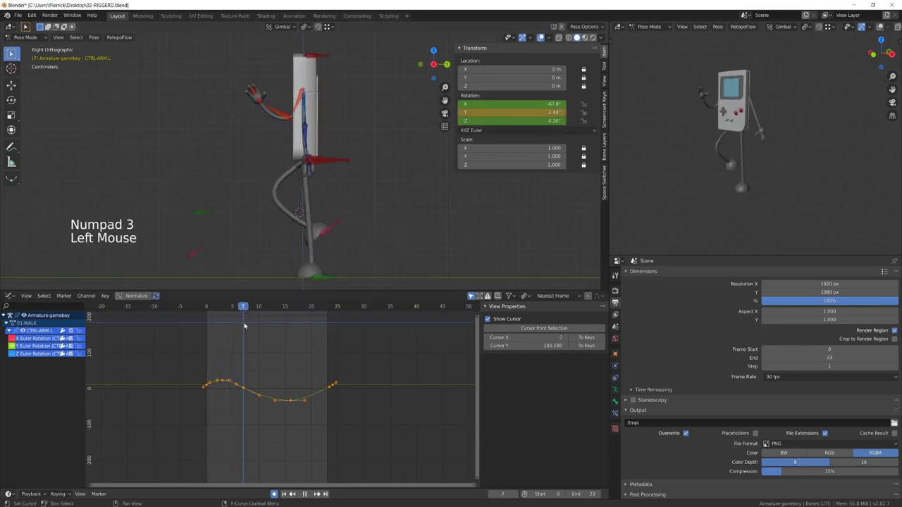
key("g")
left_click(244, 319)
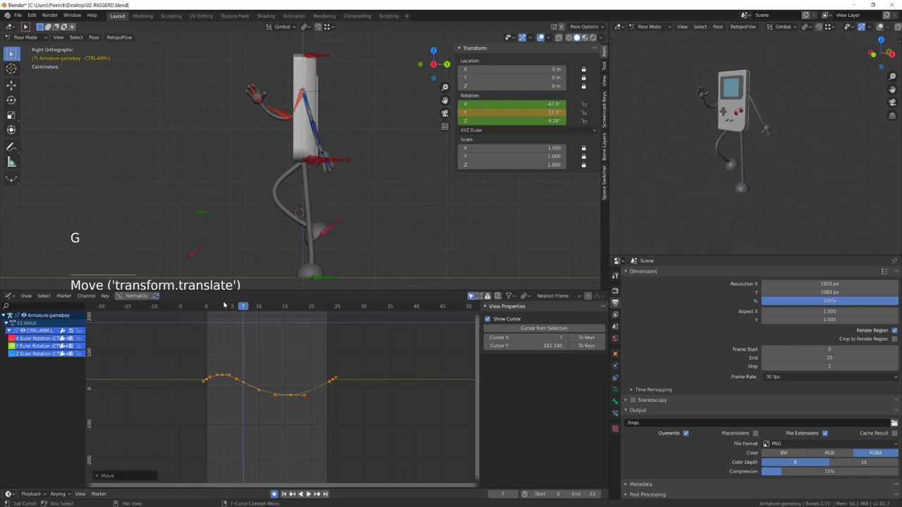
- Scrub the arm swing and place the graph cursor on the low point of the left arm's Y rotation curve at frame 16
left_click_drag(206, 307, 254, 327)
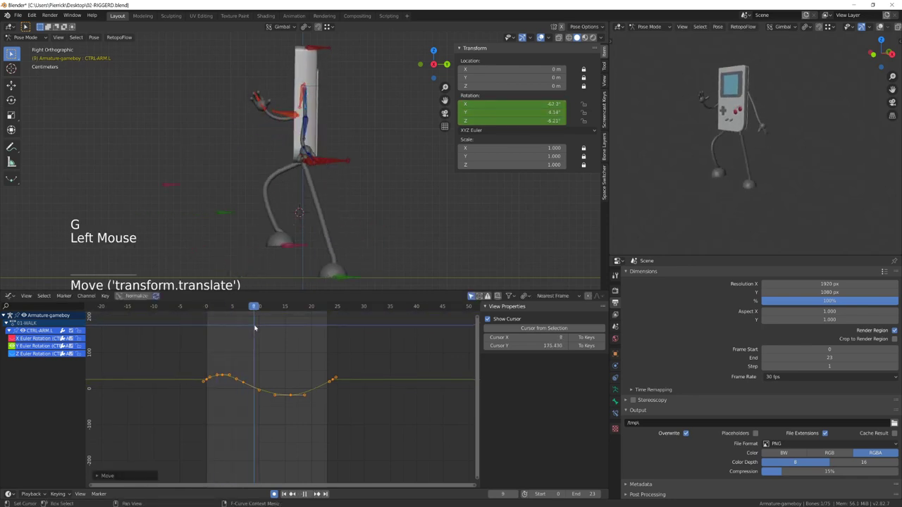
left_click(290, 336)
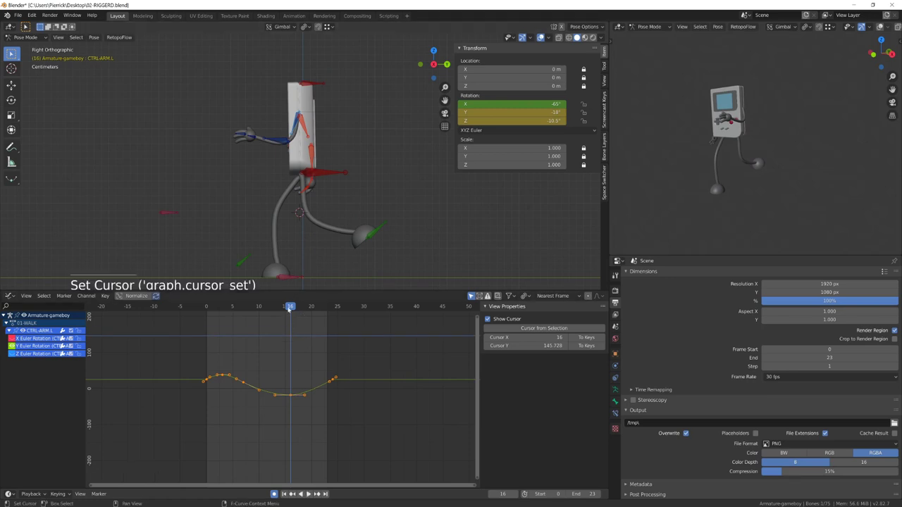
left_click(287, 312)
left_click_drag(288, 312, 291, 314)
right_click_drag(287, 400, 290, 396, "shift")
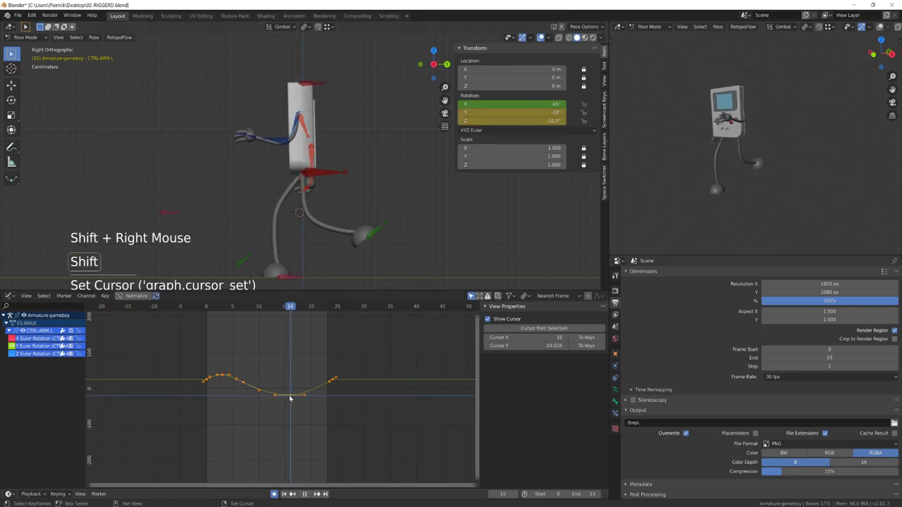
- Move the right upper arm control's entire Y Euler Rotation curve vertically so its low point lines up with the graph cursor
left_click(305, 131)
double_click(286, 400)
key("l")
key("g")
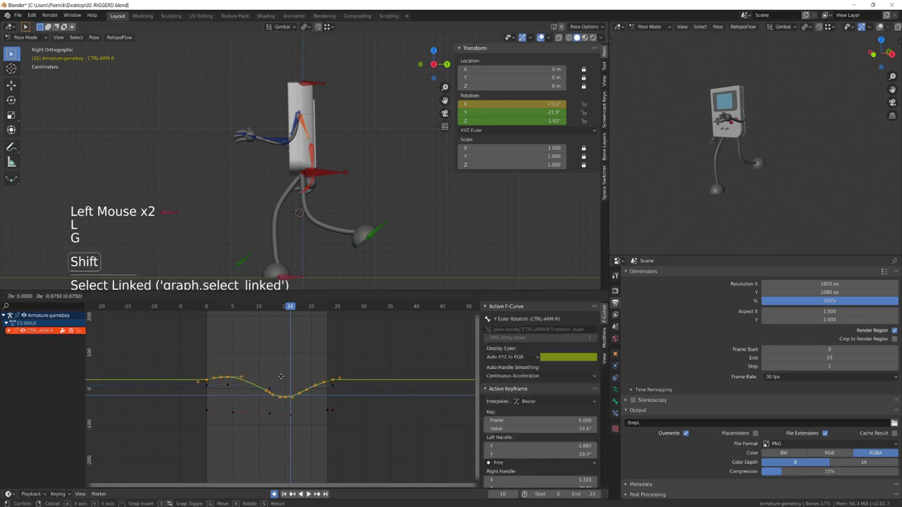
left_click(275, 415)
- Play the walk cycle in a maximized viewport with overlays hidden and perspective view, and examine it from several angles
key("space")
scroll(322, 232, "down", 2)
key("ctrl+space")
scroll(360, 157, "up", 2)
middle_click_drag(322, 233, 395, 172)
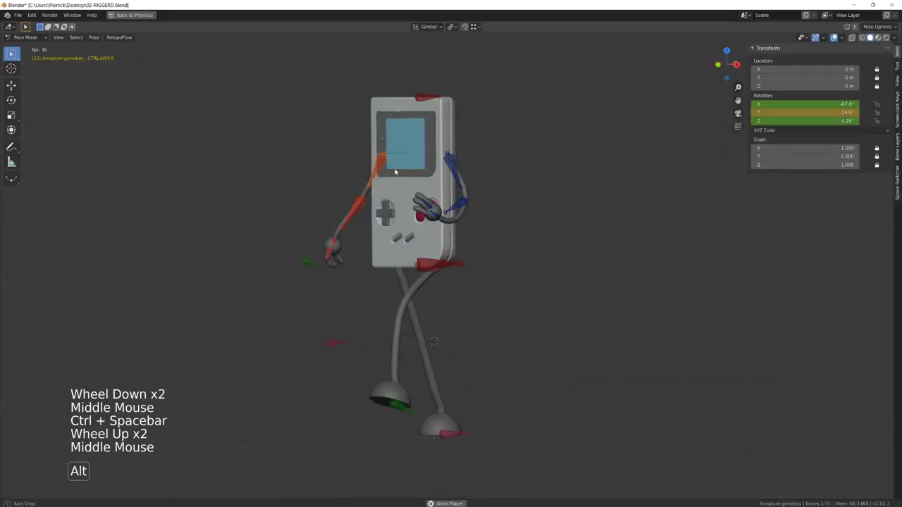
left_click(834, 37)
key("KP_5")
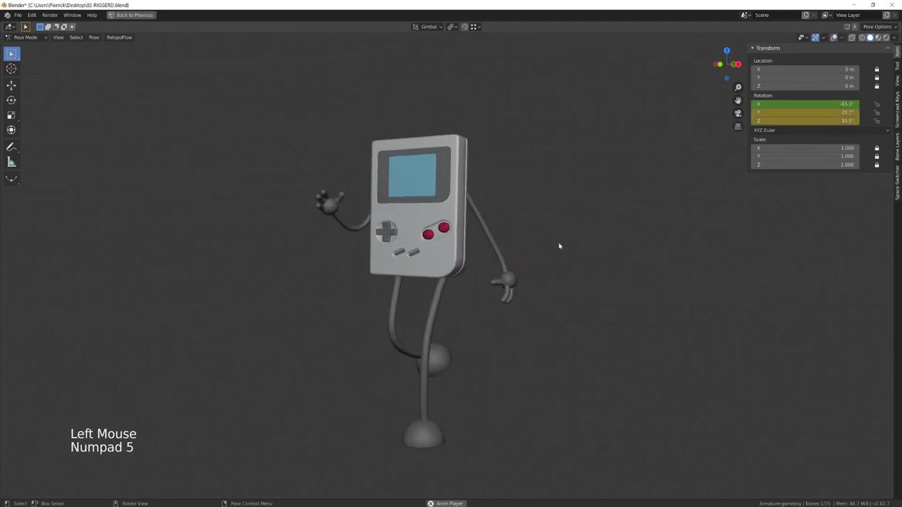
middle_click_drag(531, 293, 564, 297, "alt")
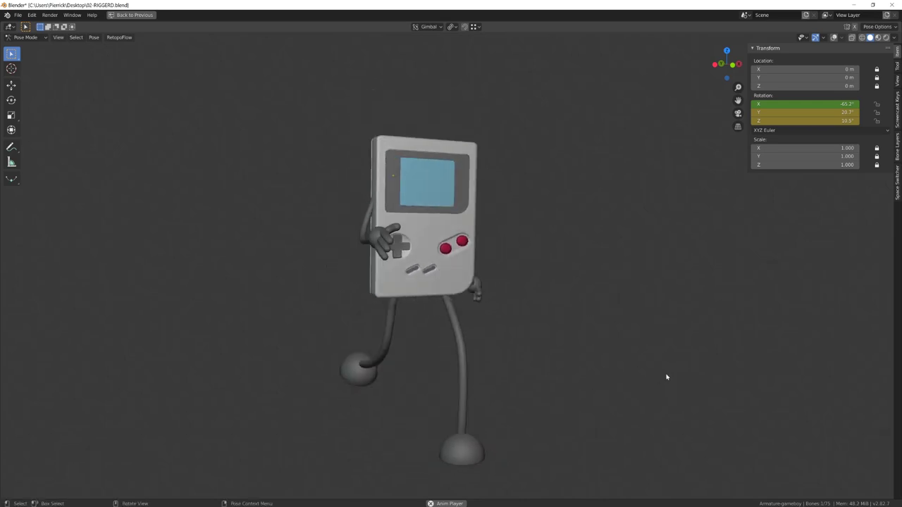
scroll(669, 414, "down", 2)
middle_click_drag(668, 407, 718, 383, "alt")
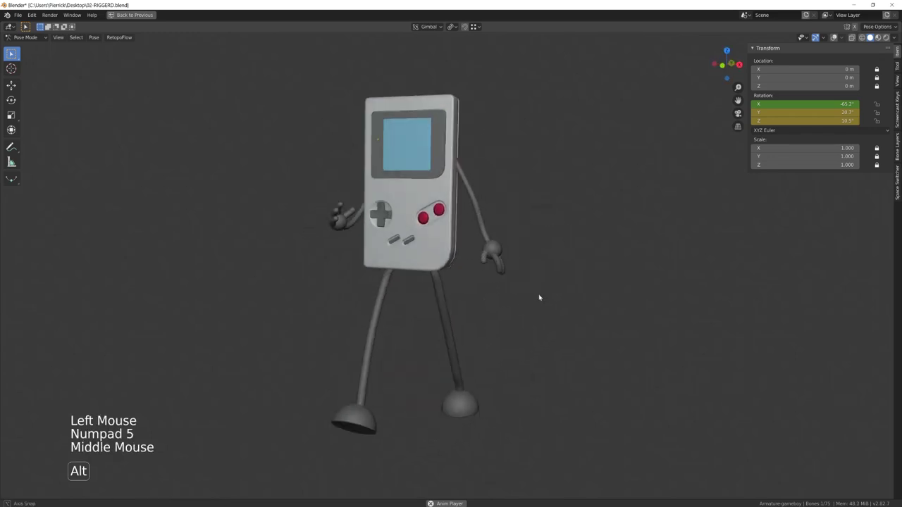
middle_click_drag(539, 294, 563, 294, "alt")
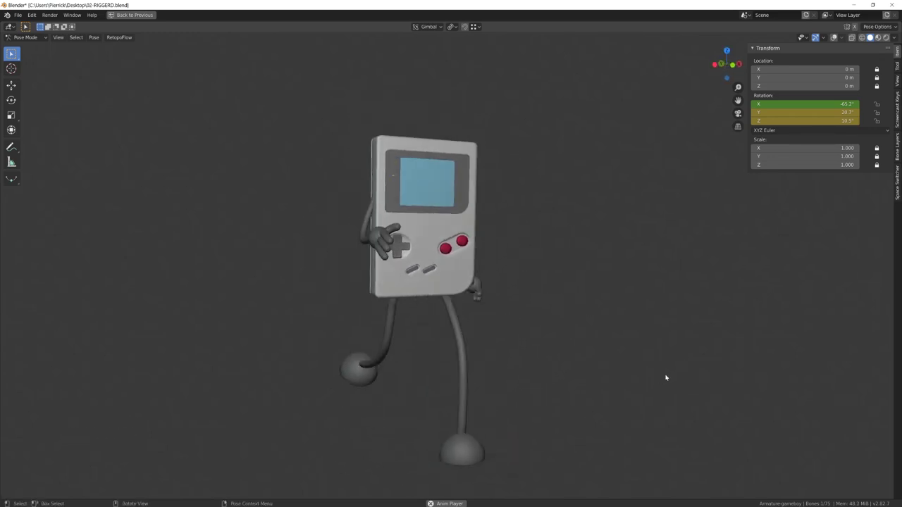